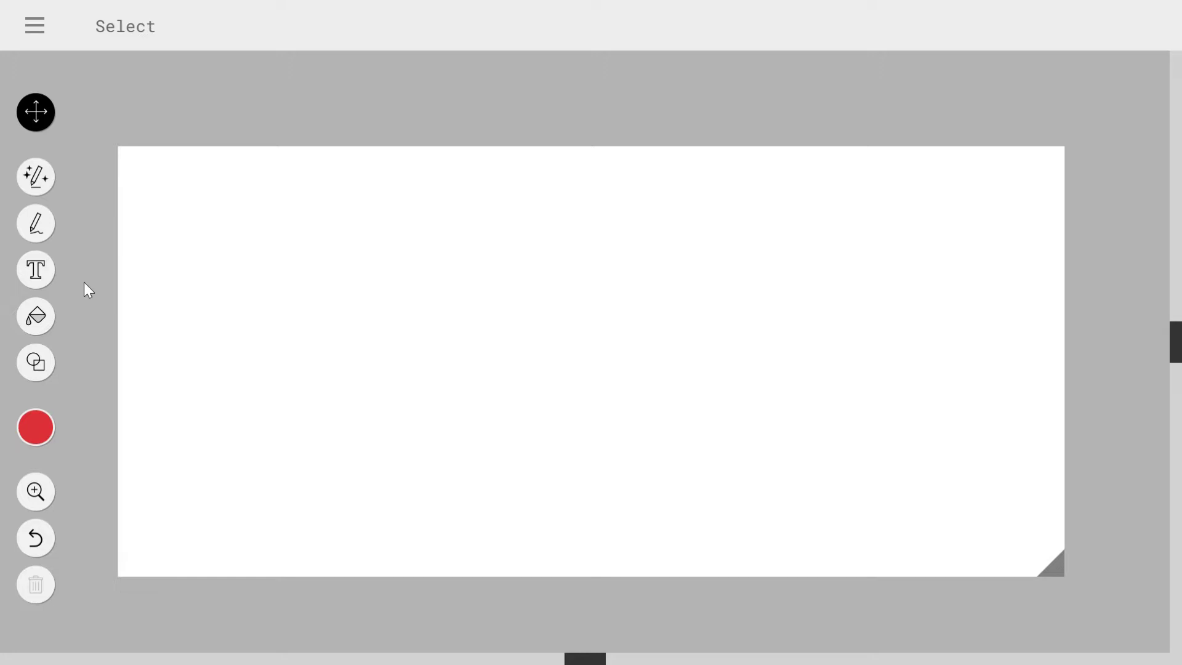
Sketch a rough circle in AutoDraw mode and try the cracked egg, potato and pickle suggestions.
{"action": "left_click", "coordinate": [36, 176]}
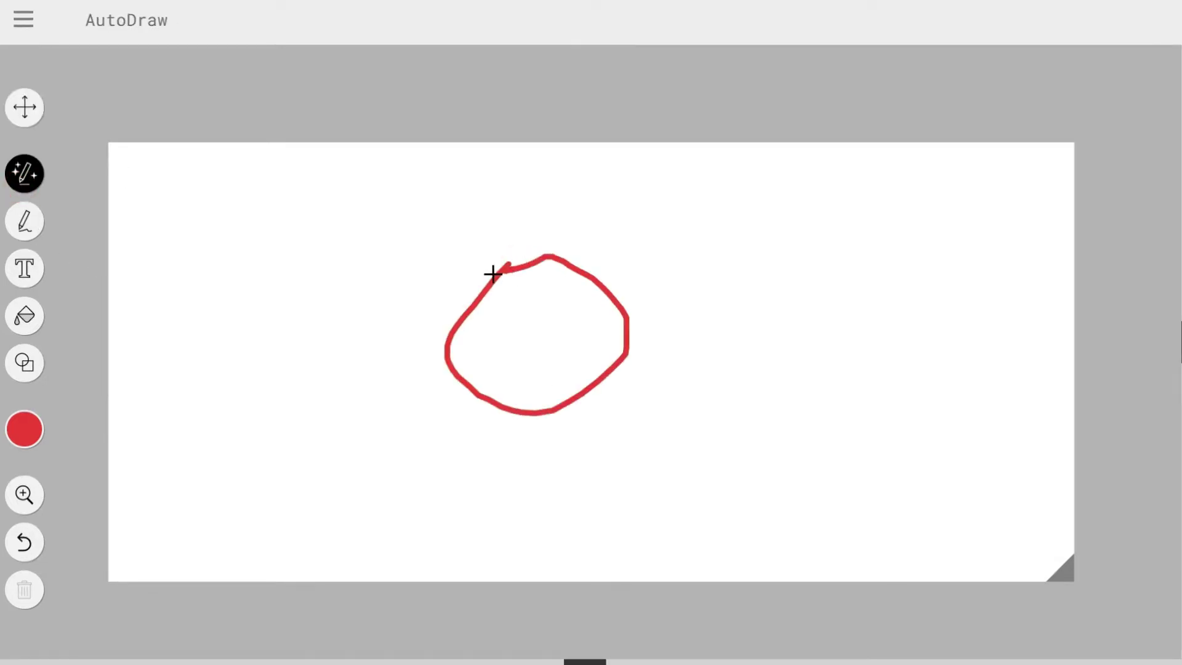
{"action": "left_click_drag", "start_coordinate": [492, 274], "coordinate": [492, 271]}
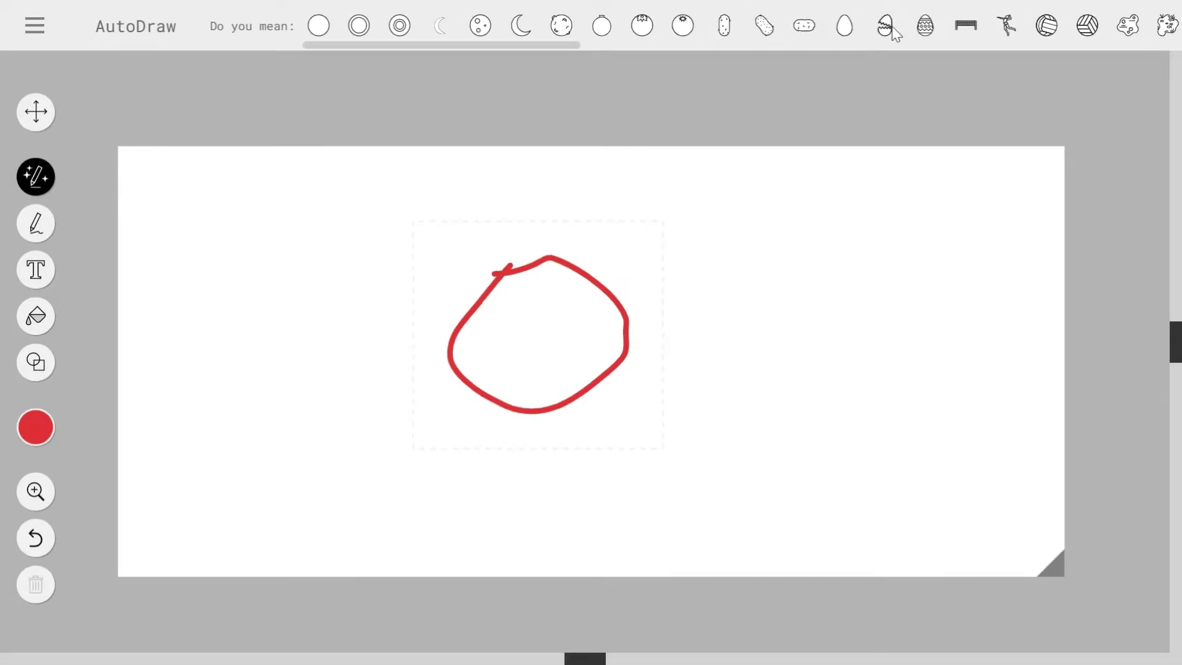
{"action": "left_click", "coordinate": [886, 28]}
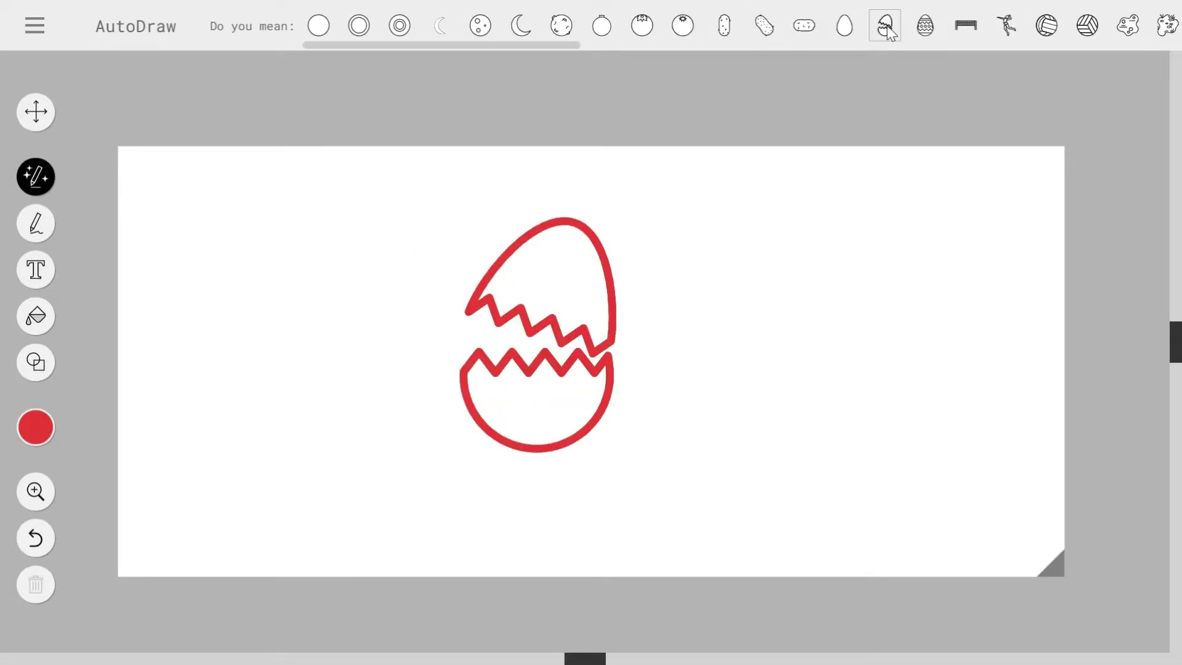
{"action": "left_click", "coordinate": [804, 27]}
{"action": "left_click", "coordinate": [725, 27]}
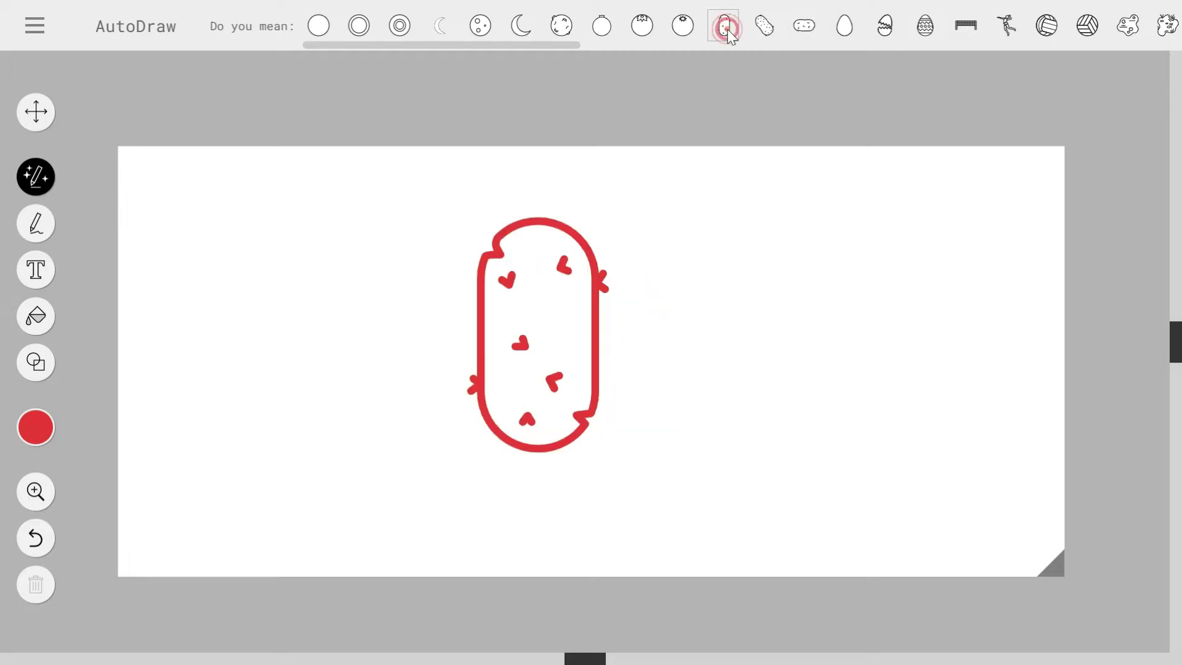
Cycle through the tomato, cracked circle and moon suggestions, ending on another suggested drawing.
{"action": "left_click", "coordinate": [686, 27]}
{"action": "left_click", "coordinate": [643, 27]}
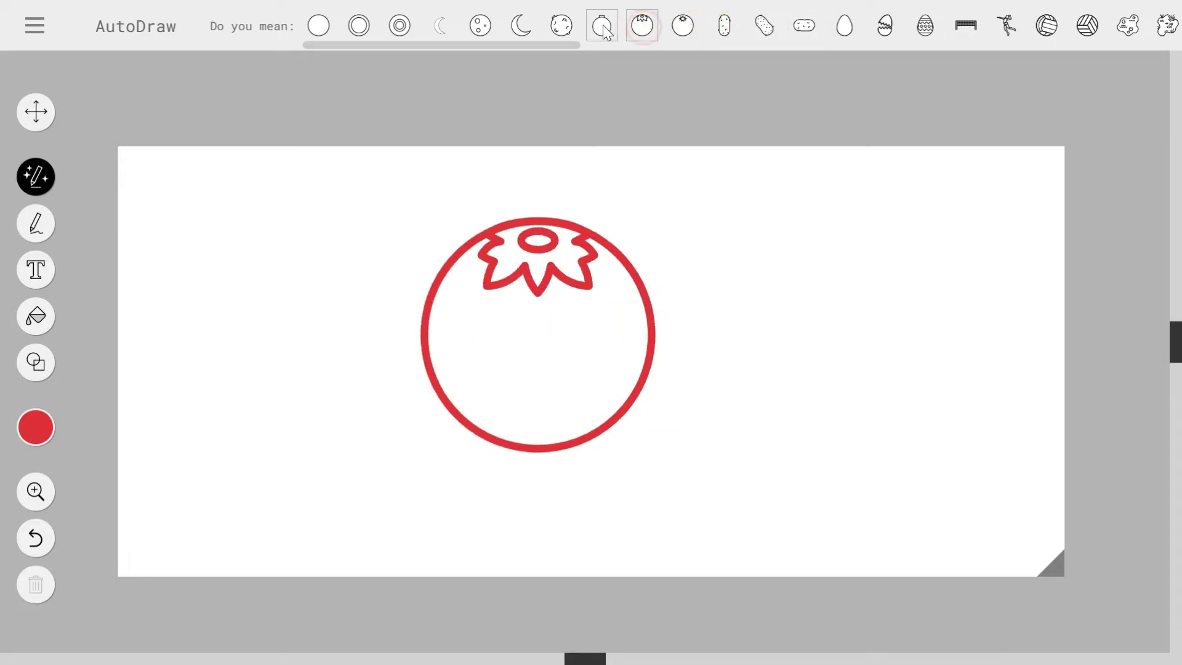
{"action": "left_click", "coordinate": [566, 25]}
{"action": "left_click", "coordinate": [517, 28]}
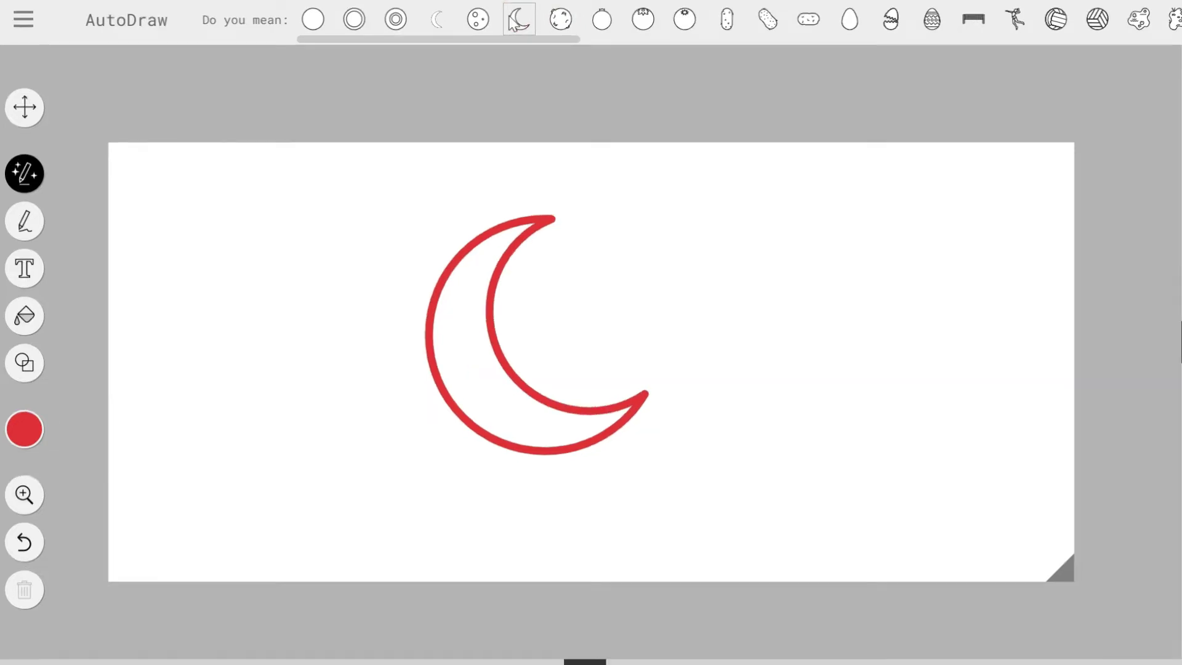
{"action": "left_click", "coordinate": [478, 24]}
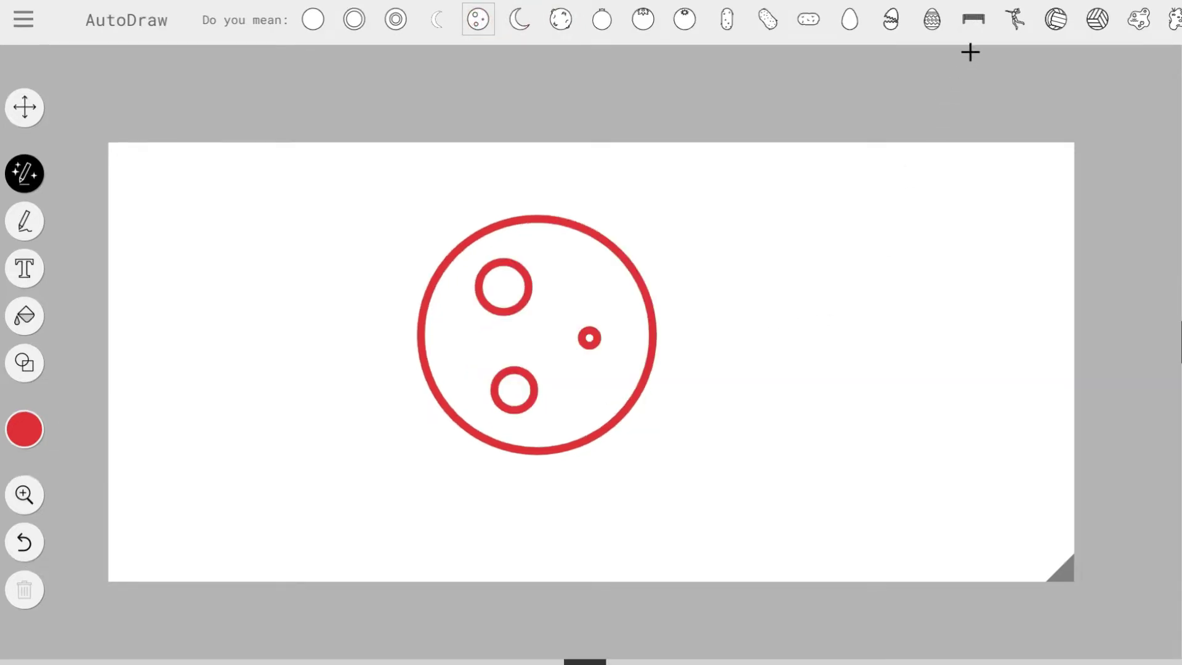
{"action": "left_click", "coordinate": [1021, 26]}
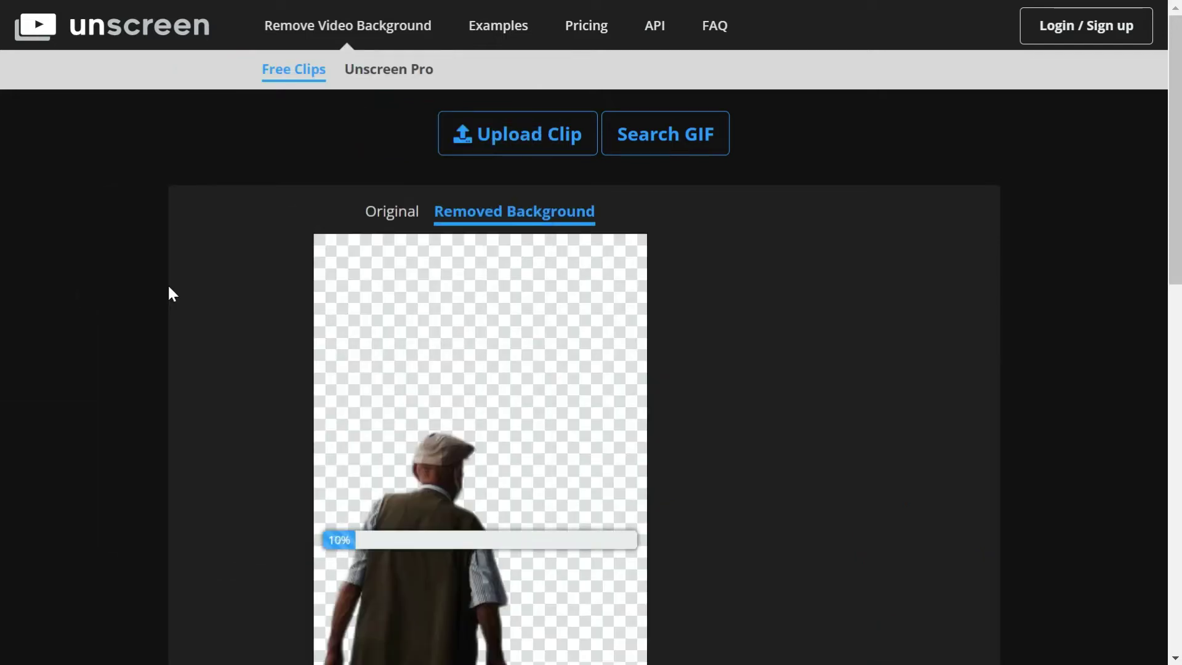
Compare the man's original clip with its Removed Background version in Unscreen.
{"action": "left_click", "coordinate": [408, 213]}
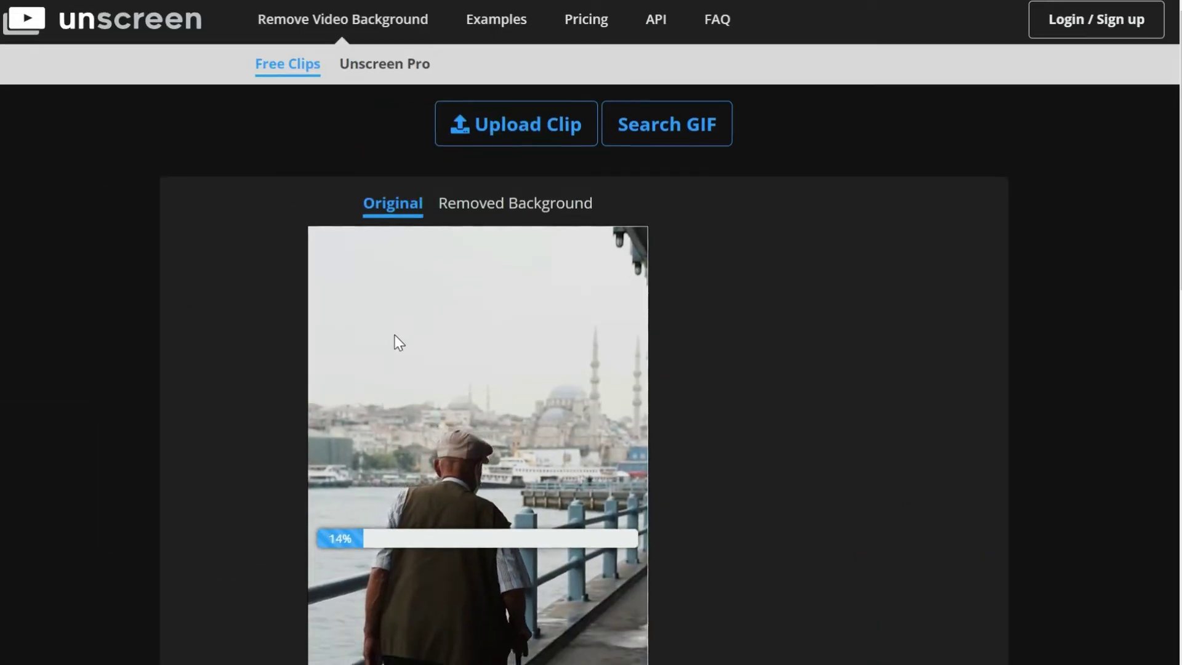
{"action": "scroll", "coordinate": [394, 335], "scroll_direction": "down", "scroll_amount": 2}
{"action": "left_click", "coordinate": [495, 115]}
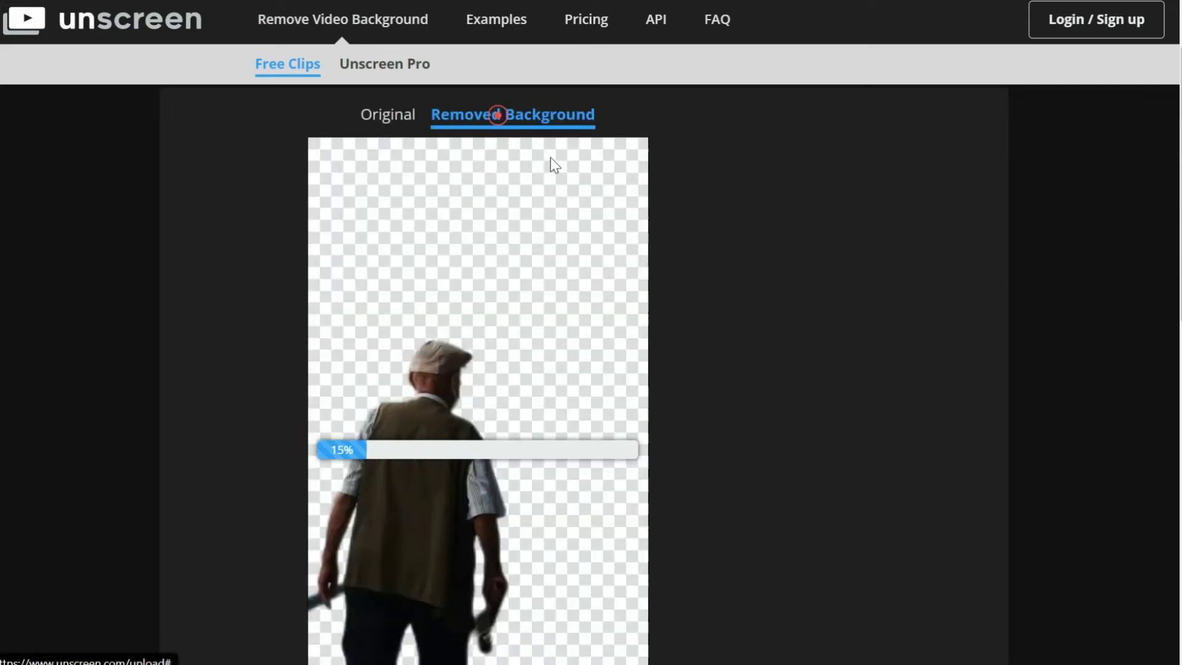
{"action": "scroll", "coordinate": [817, 309], "scroll_direction": "down", "scroll_amount": 3}
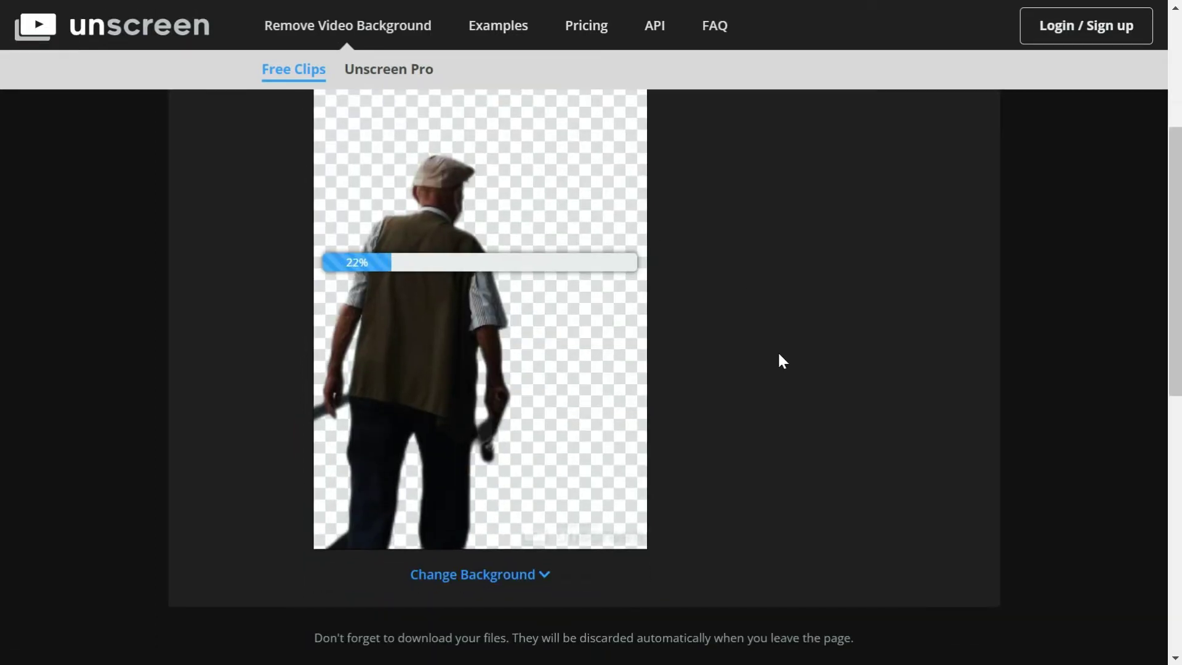
Open the background options, browse the Color backgrounds, and apply the Citystreet video background.
{"action": "left_click", "coordinate": [544, 576]}
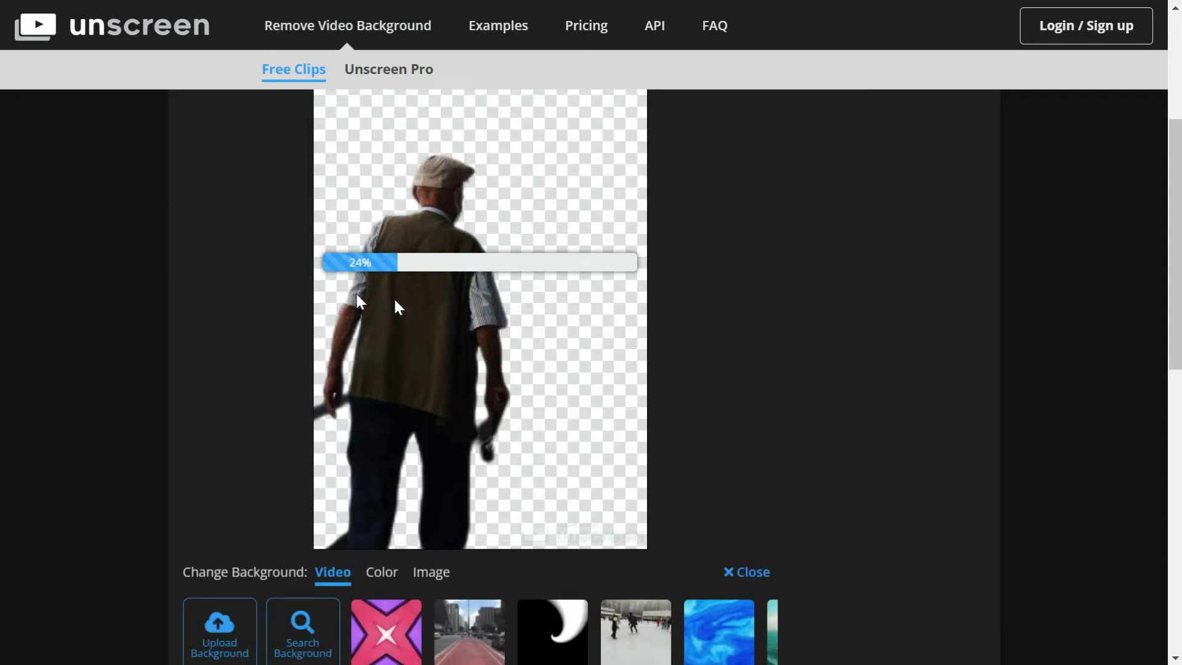
{"action": "scroll", "coordinate": [251, 332], "scroll_direction": "down", "scroll_amount": 2}
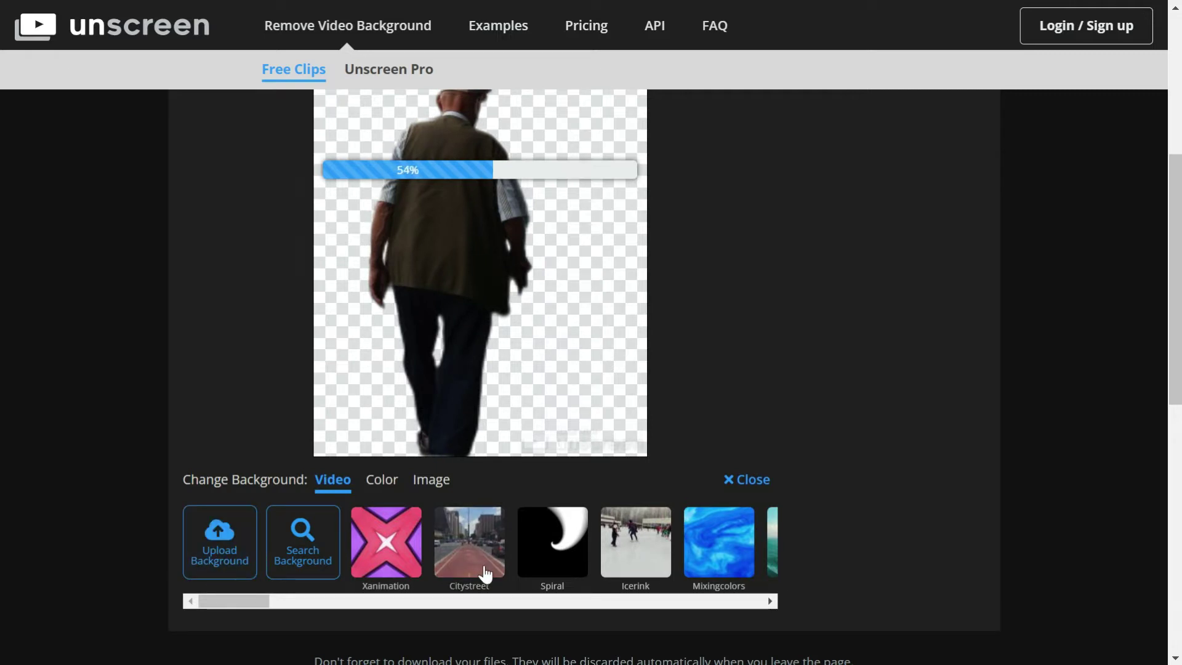
{"action": "left_click", "coordinate": [391, 492]}
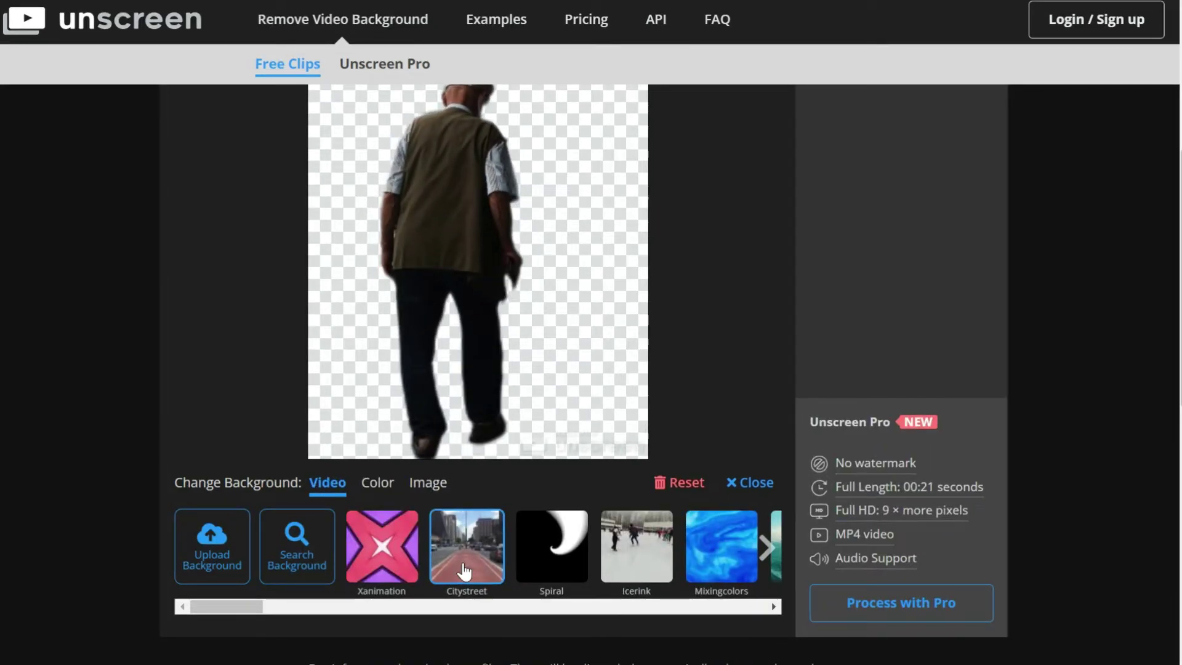
{"action": "left_click", "coordinate": [465, 571]}
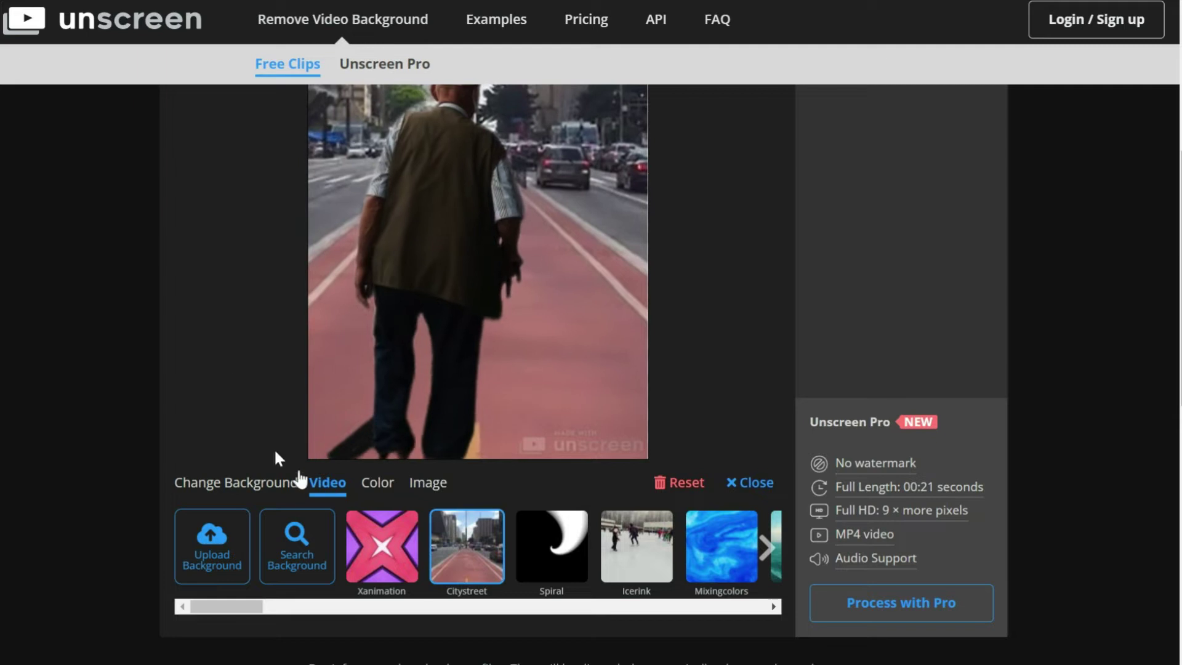
Compare the original clip against the man walking over the Citystreet background.
{"action": "scroll", "coordinate": [224, 363], "scroll_direction": "up", "scroll_amount": 5}
{"action": "left_click", "coordinate": [392, 208]}
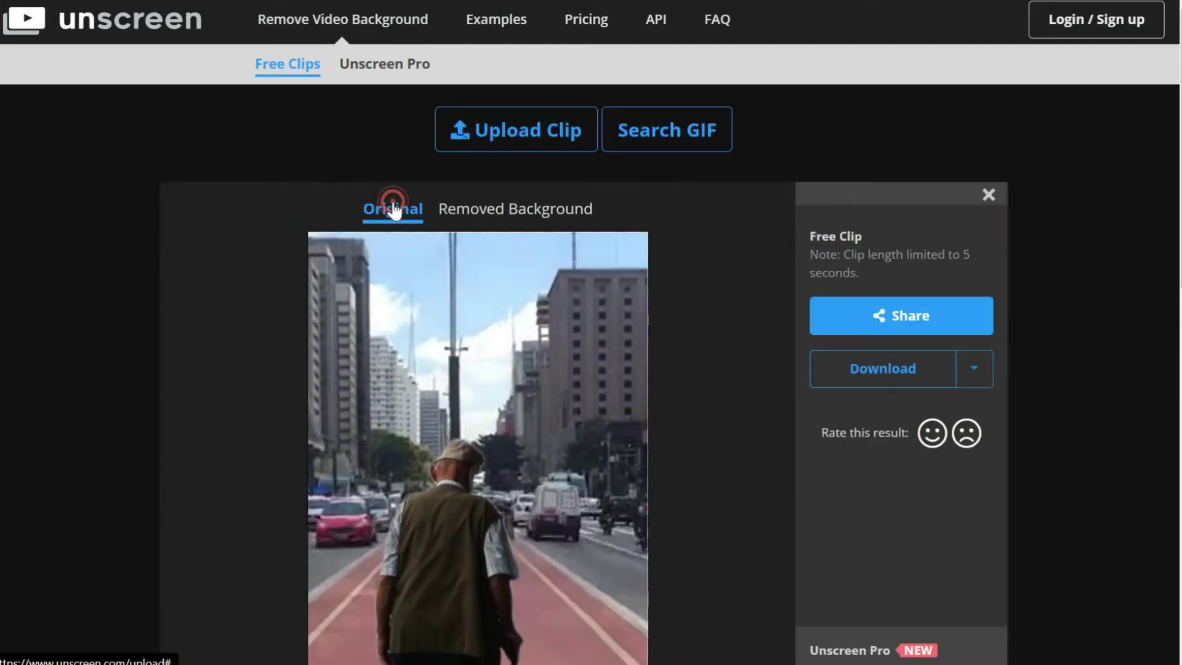
{"action": "scroll", "coordinate": [435, 601], "scroll_direction": "down", "scroll_amount": 2}
{"action": "scroll", "coordinate": [443, 482], "scroll_direction": "down", "scroll_amount": 2}
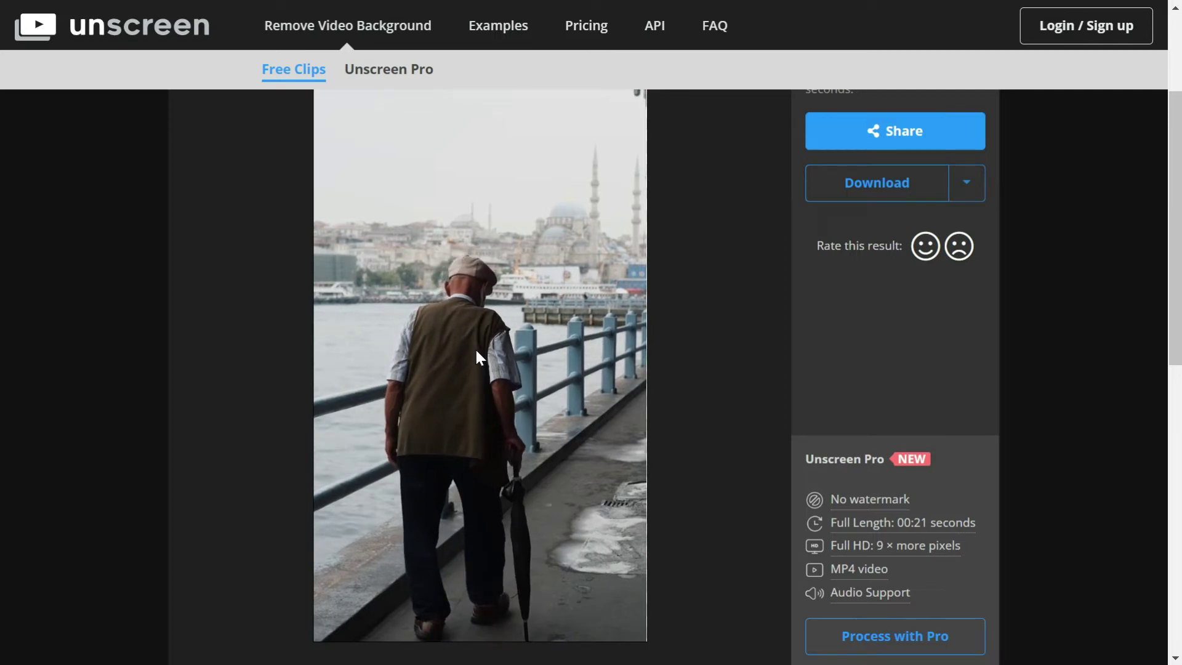
{"action": "scroll", "coordinate": [467, 284], "scroll_direction": "up", "scroll_amount": 3}
{"action": "left_click", "coordinate": [472, 214]}
{"action": "scroll", "coordinate": [323, 409], "scroll_direction": "down", "scroll_amount": 2}
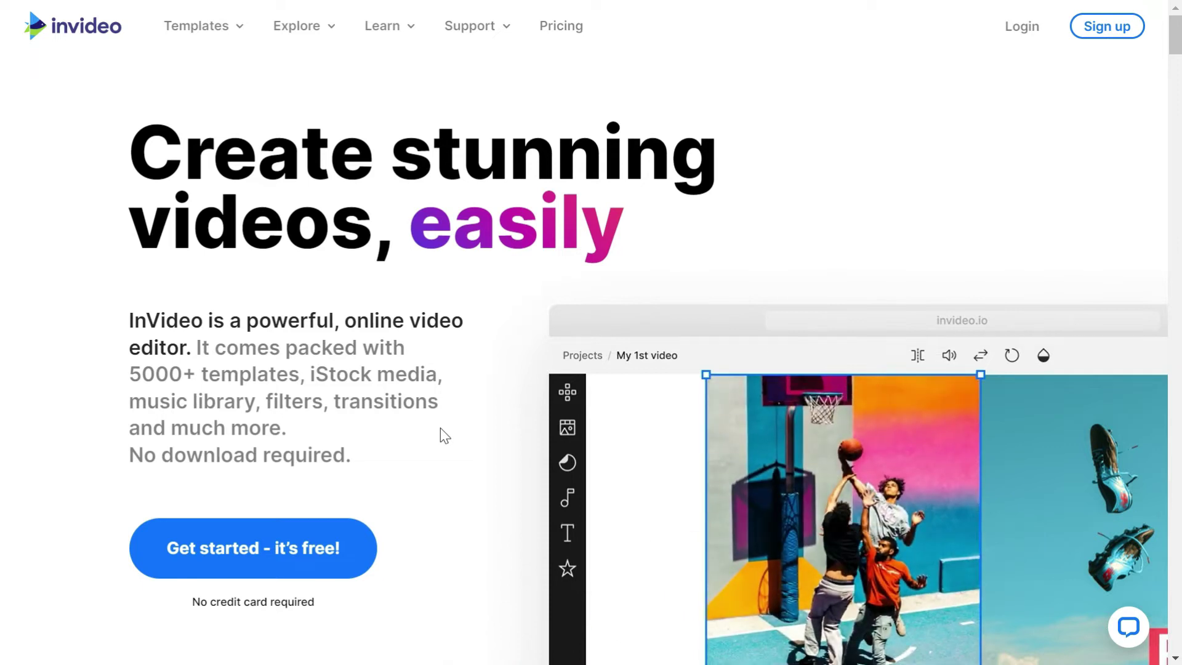
Browse the InVideo homepage, then go to its Pricing page with the Free, Business and Unlimited plans.
{"action": "scroll", "coordinate": [437, 430], "scroll_direction": "down", "scroll_amount": 3}
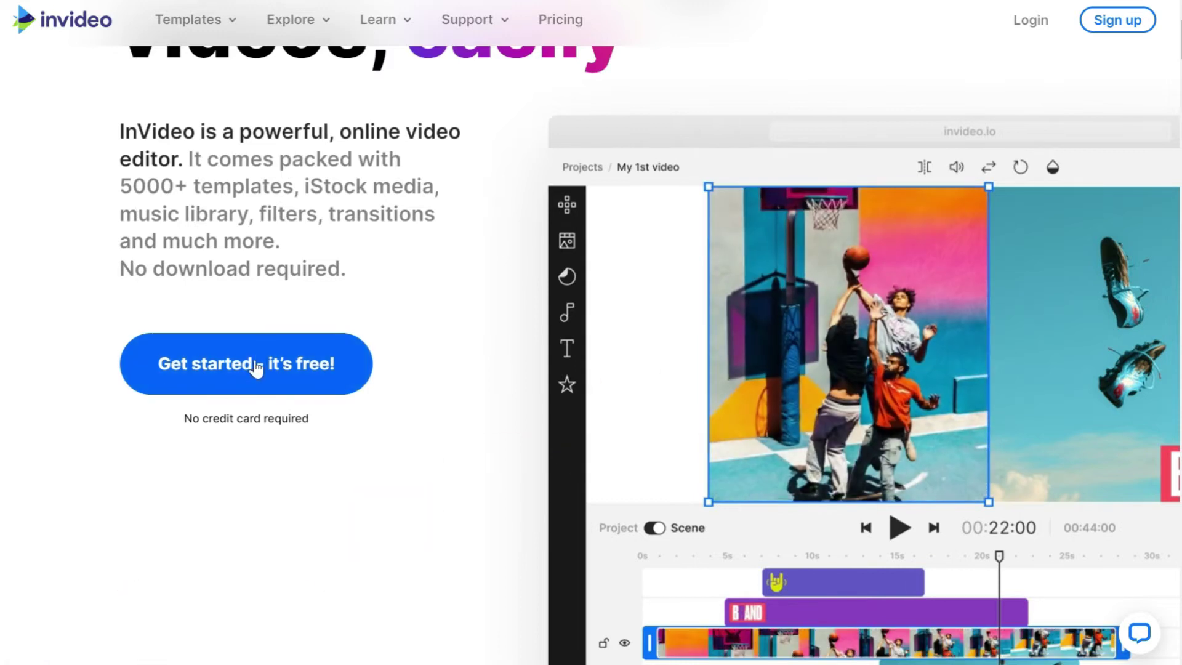
{"action": "scroll", "coordinate": [742, 574], "scroll_direction": "up", "scroll_amount": 3}
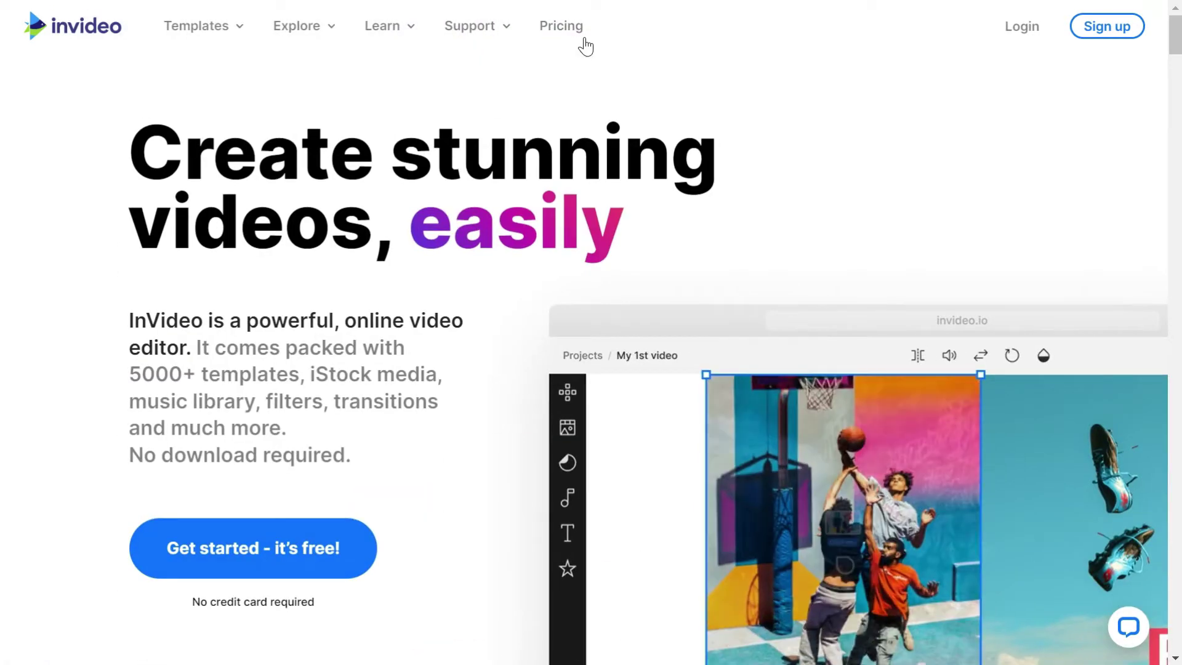
{"action": "left_click", "coordinate": [570, 27]}
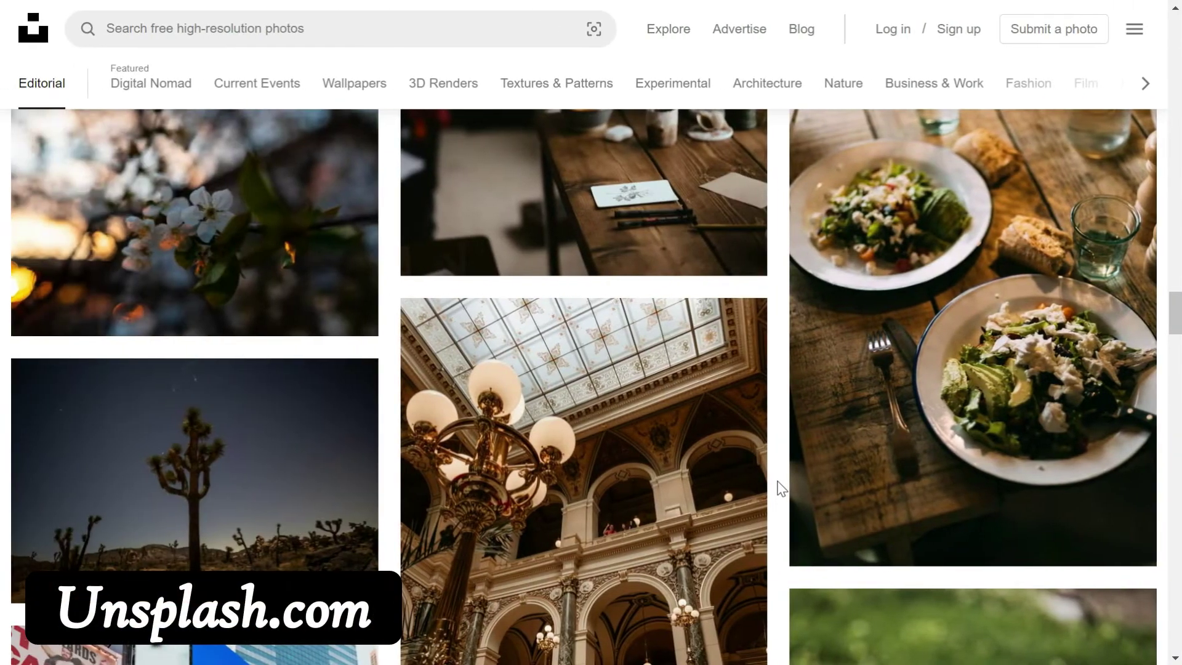
{"action": "scroll", "coordinate": [747, 422], "scroll_direction": "down", "scroll_amount": 12}
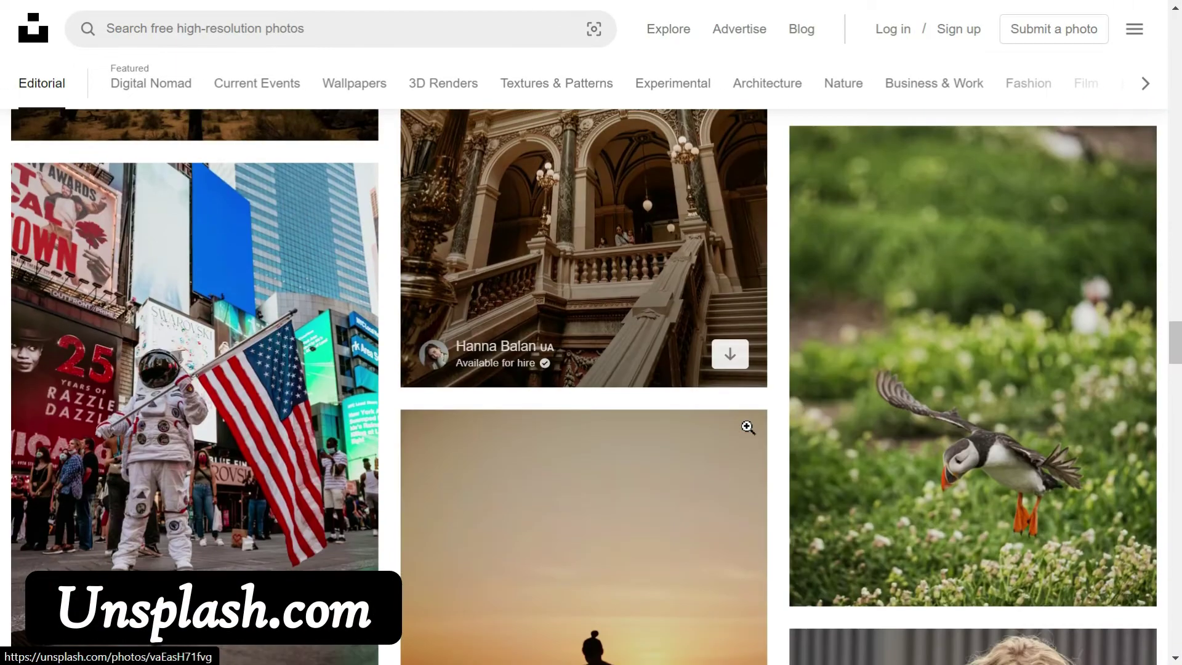
{"action": "scroll", "coordinate": [747, 426], "scroll_direction": "down", "scroll_amount": 12}
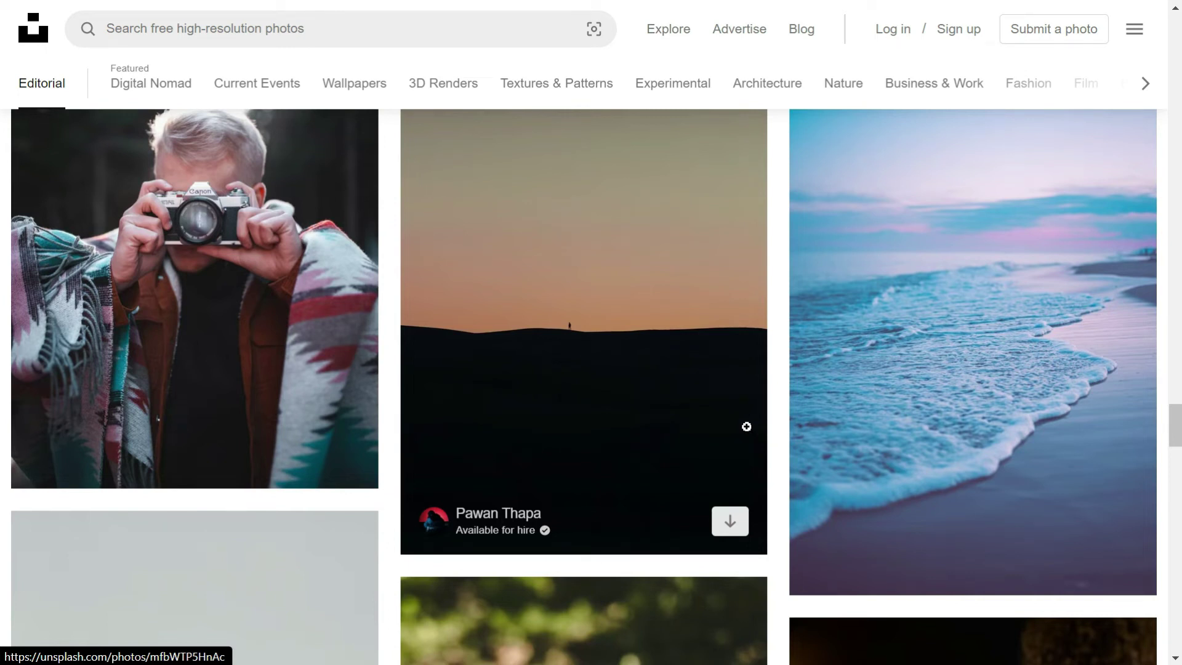
{"action": "scroll", "coordinate": [746, 427], "scroll_direction": "down", "scroll_amount": 8}
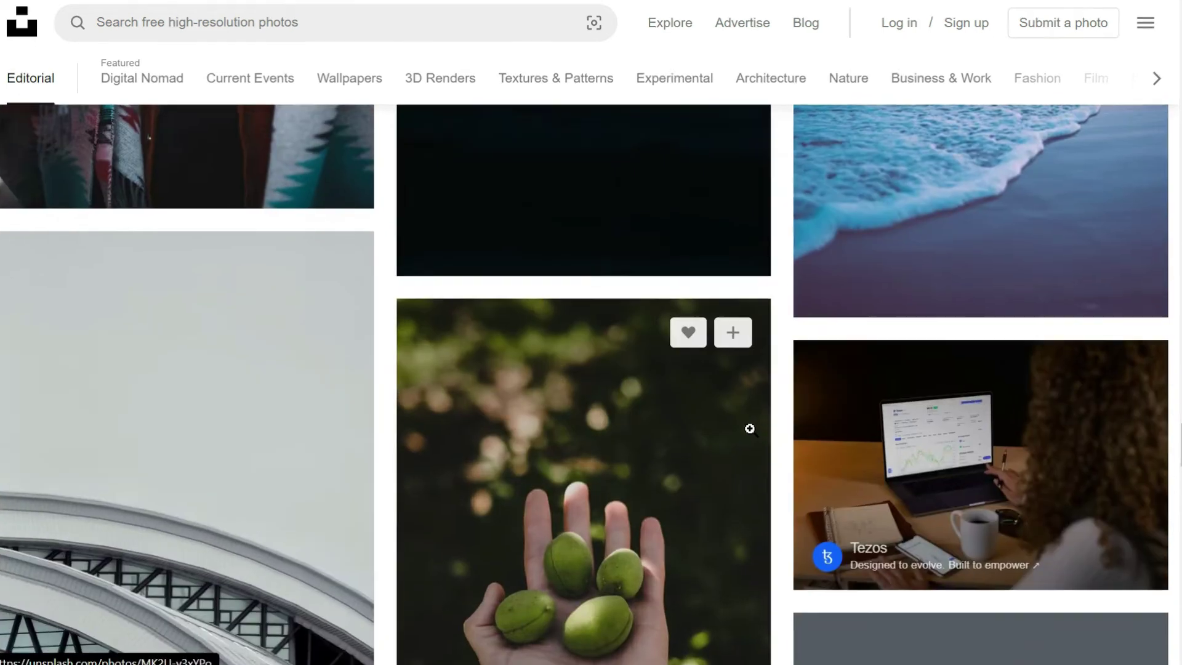
{"action": "scroll", "coordinate": [749, 428], "scroll_direction": "down", "scroll_amount": 15}
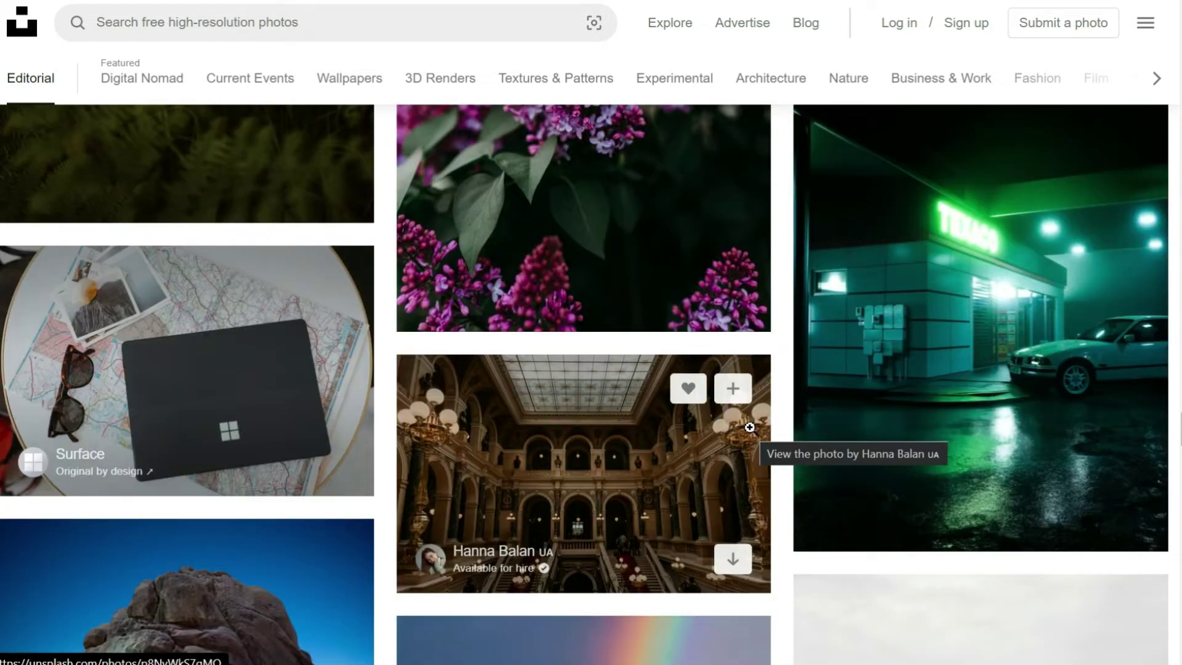
{"action": "scroll", "coordinate": [750, 427], "scroll_direction": "down", "scroll_amount": 10}
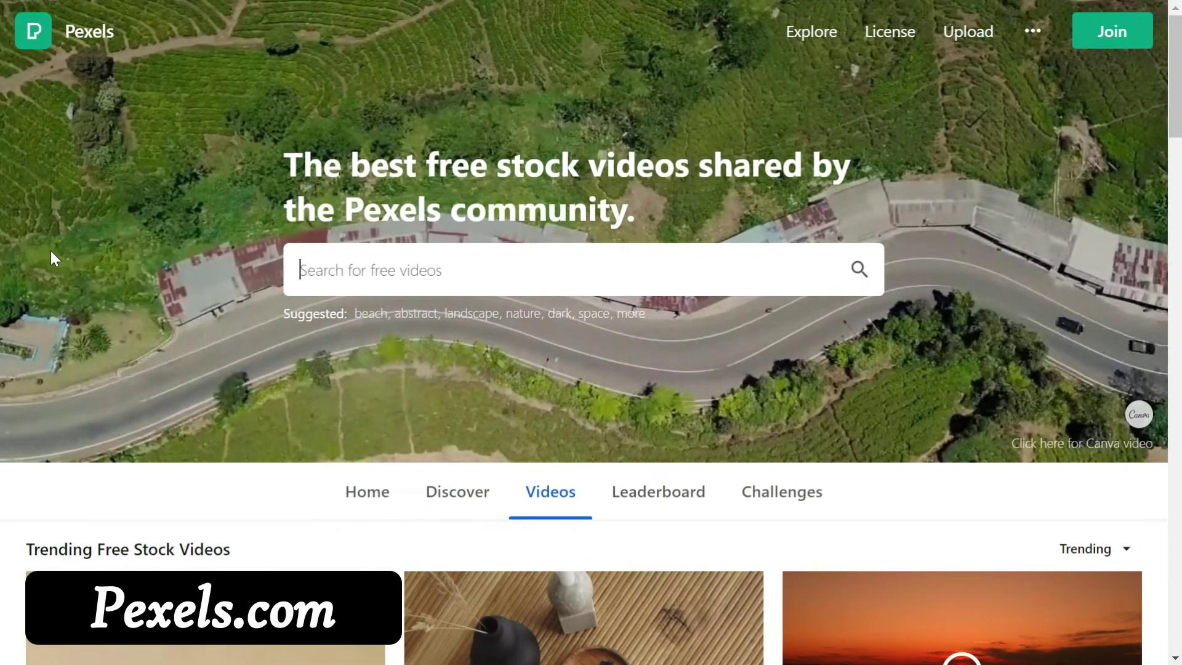
{"action": "scroll", "coordinate": [49, 249], "scroll_direction": "down", "scroll_amount": 3}
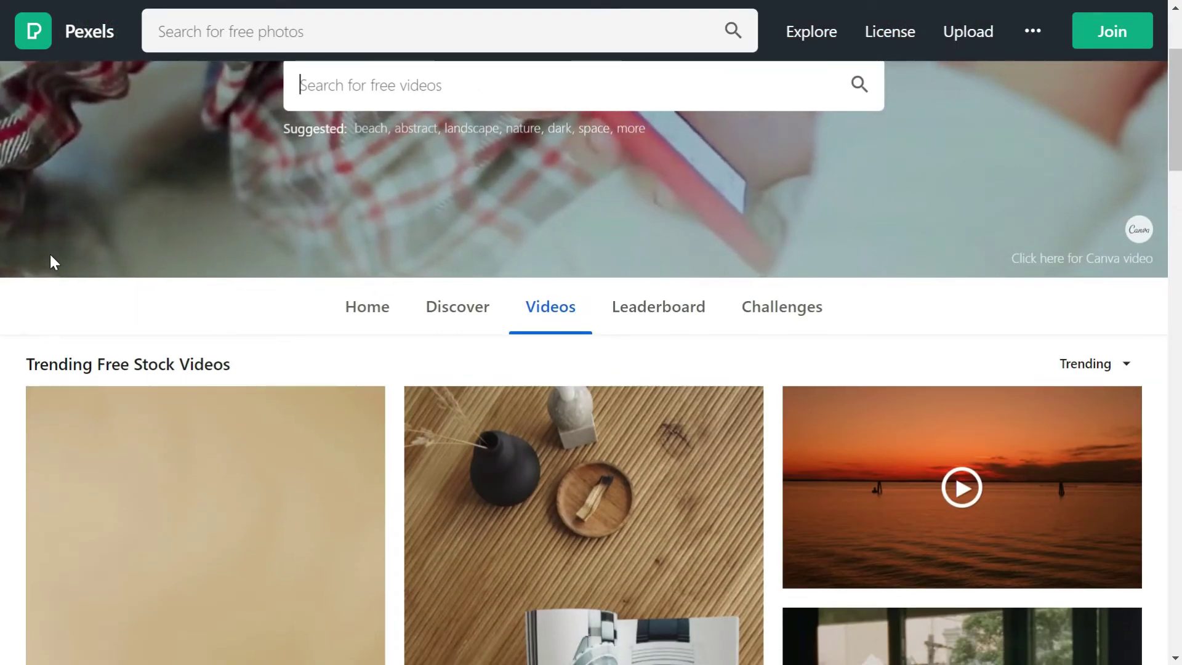
{"action": "scroll", "coordinate": [50, 254], "scroll_direction": "down", "scroll_amount": 2}
{"action": "scroll", "coordinate": [50, 255], "scroll_direction": "down", "scroll_amount": 3}
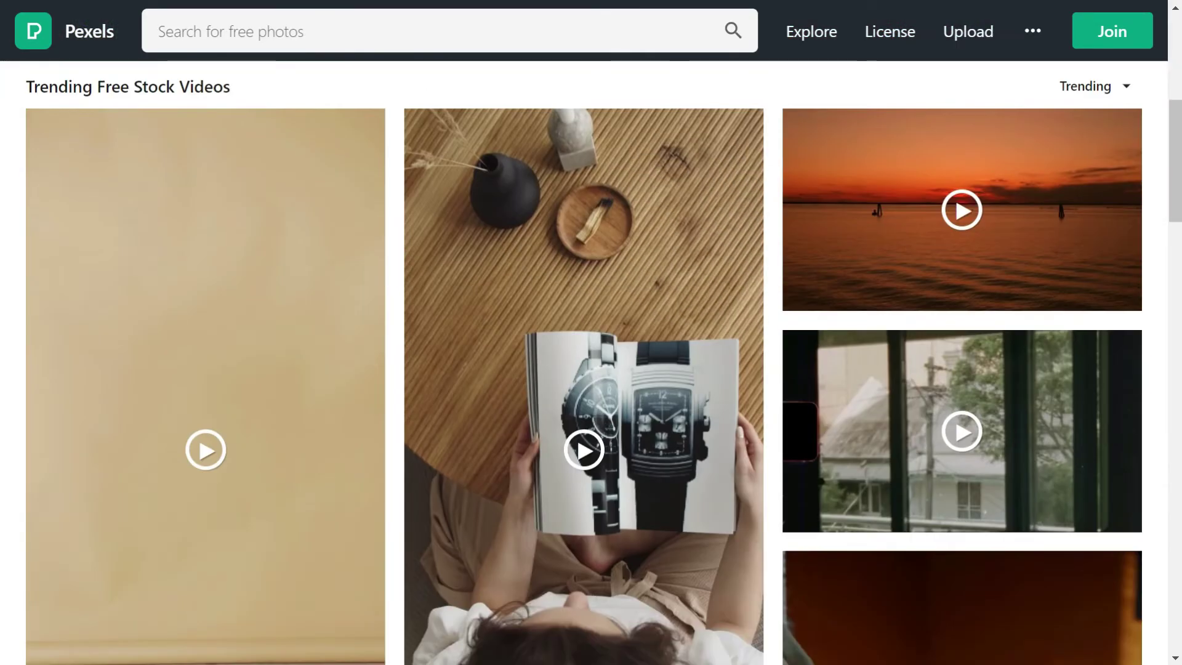
{"action": "scroll", "coordinate": [48, 265], "scroll_direction": "down", "scroll_amount": 4}
{"action": "scroll", "coordinate": [36, 275], "scroll_direction": "down", "scroll_amount": 5}
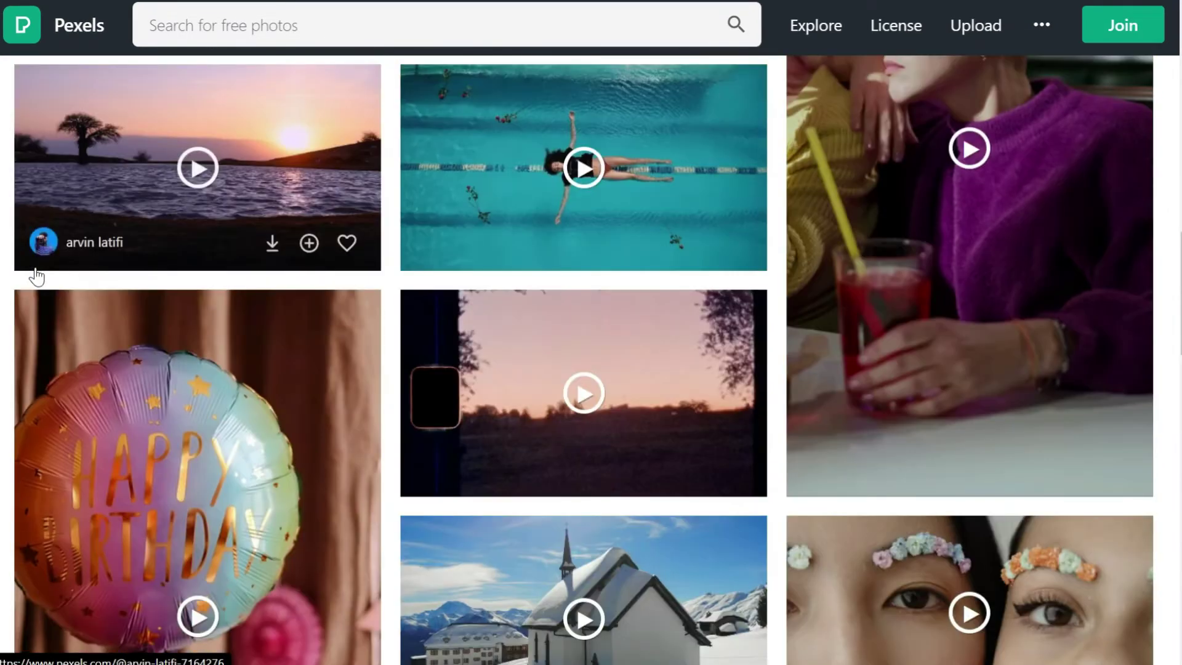
{"action": "scroll", "coordinate": [36, 276], "scroll_direction": "down", "scroll_amount": 8}
{"action": "scroll", "coordinate": [36, 274], "scroll_direction": "down", "scroll_amount": 3}
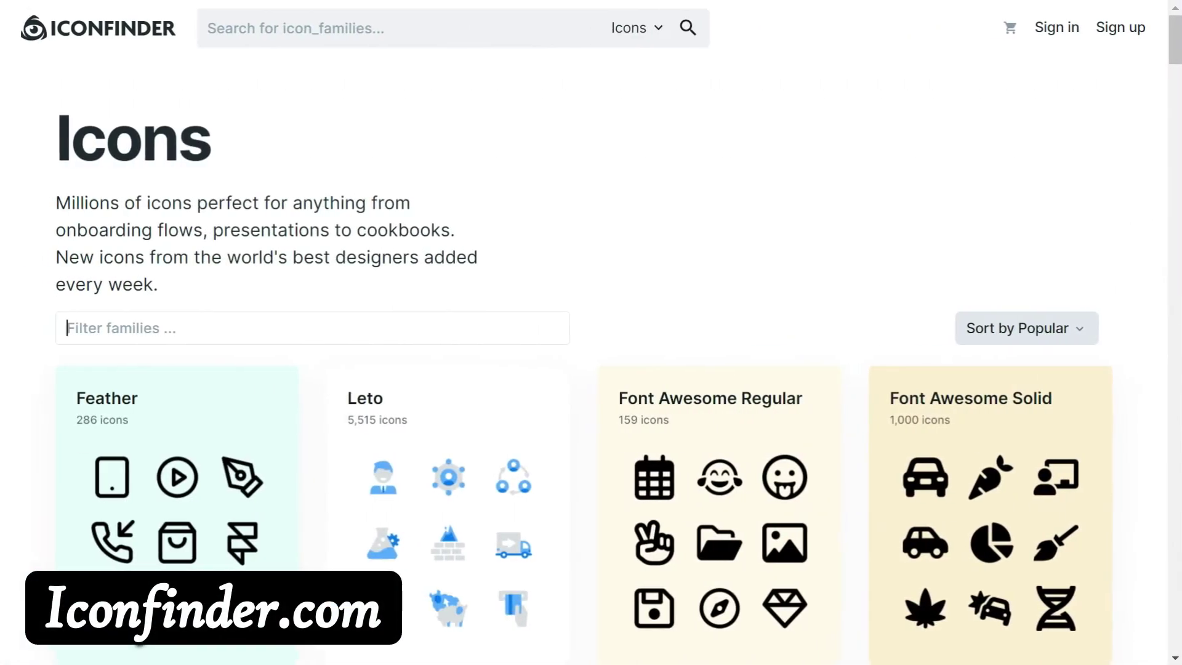
{"action": "scroll", "coordinate": [126, 216], "scroll_direction": "down", "scroll_amount": 3}
{"action": "scroll", "coordinate": [128, 220], "scroll_direction": "up", "scroll_amount": 3}
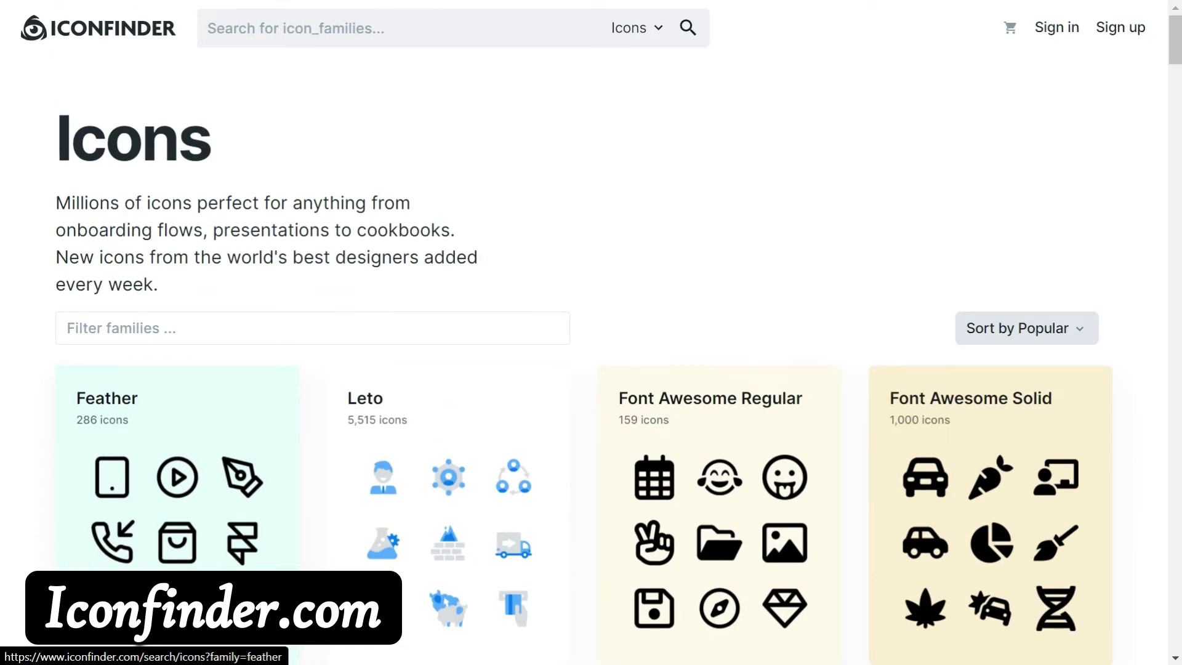
{"action": "scroll", "coordinate": [398, 327], "scroll_direction": "down", "scroll_amount": 3}
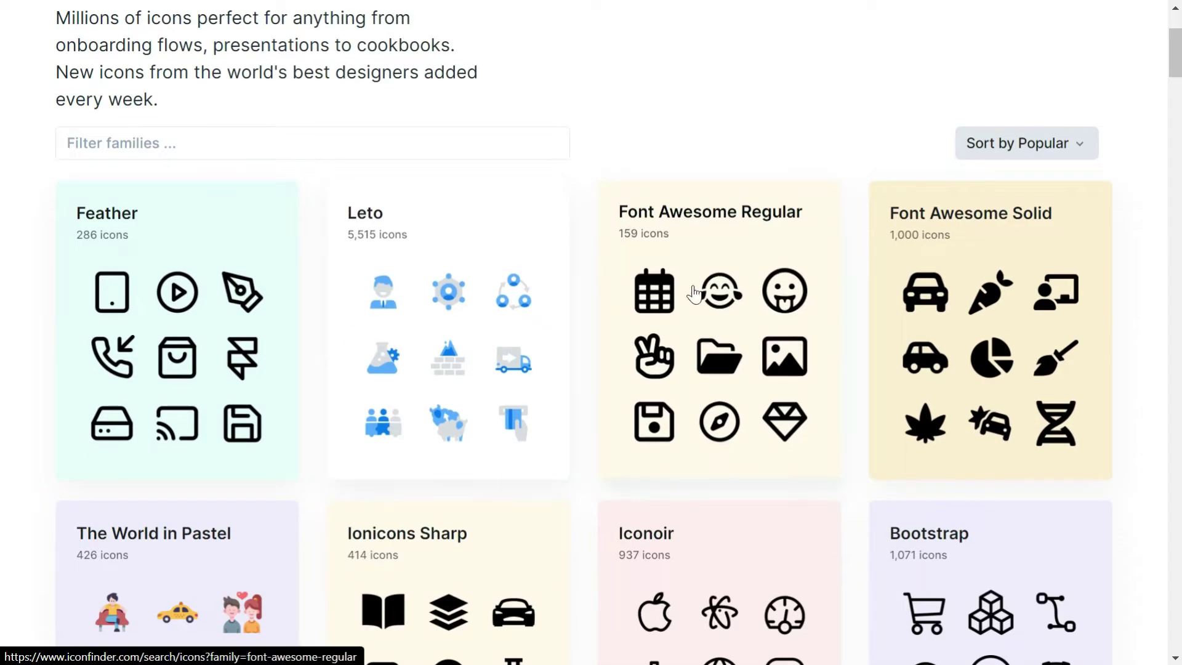
{"action": "scroll", "coordinate": [5, 343], "scroll_direction": "down", "scroll_amount": 2}
{"action": "scroll", "coordinate": [5, 345], "scroll_direction": "up", "scroll_amount": 5}
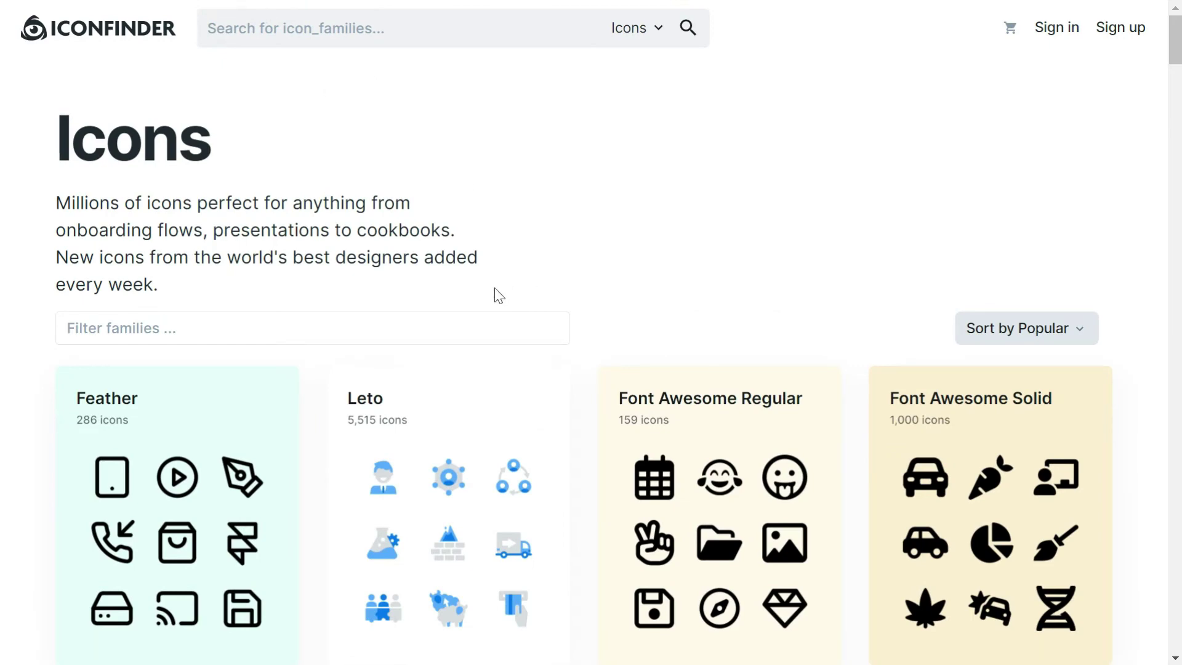
{"action": "scroll", "coordinate": [494, 287], "scroll_direction": "down", "scroll_amount": 20}
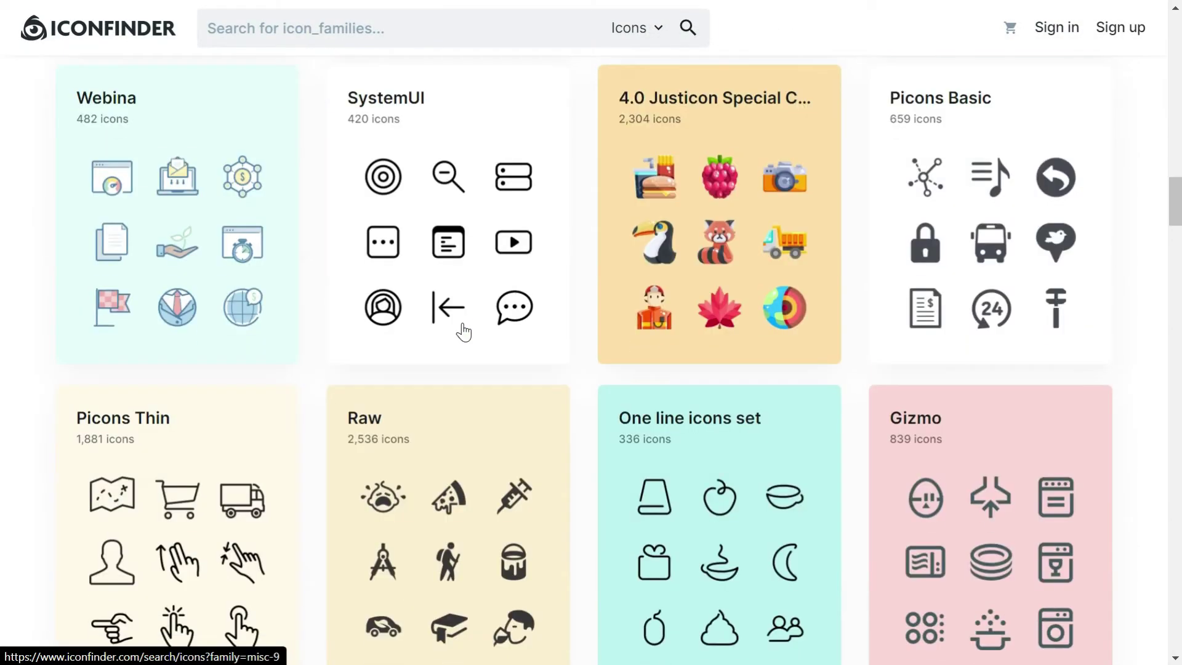
{"action": "scroll", "coordinate": [463, 333], "scroll_direction": "down", "scroll_amount": 20}
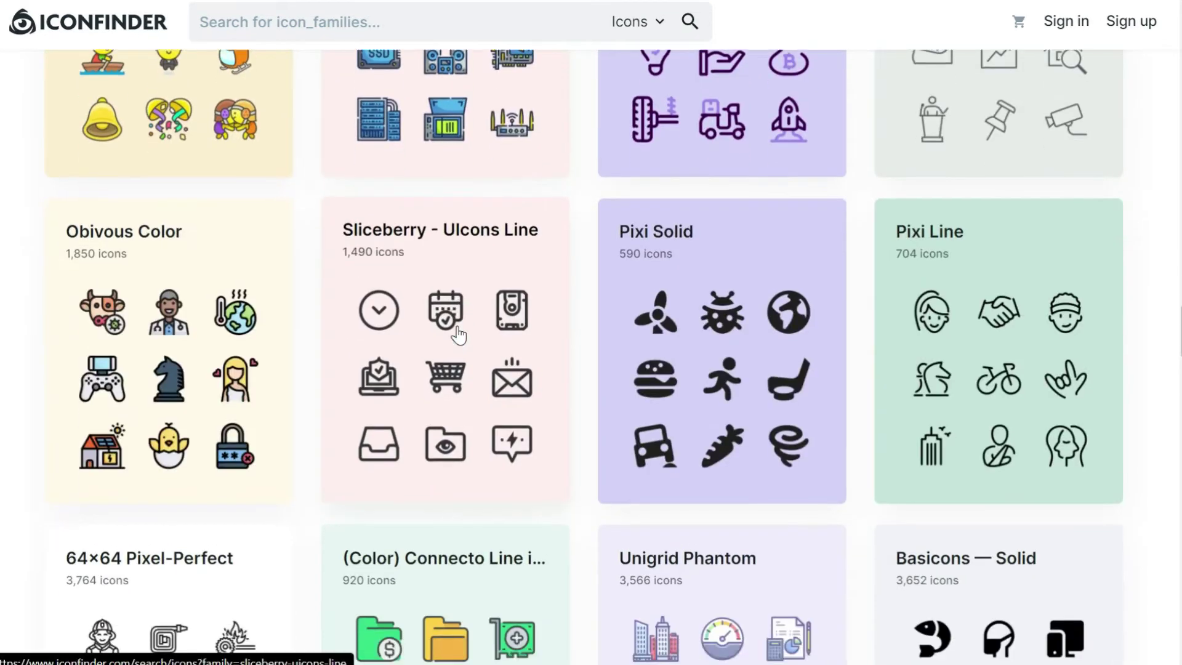
{"action": "scroll", "coordinate": [459, 335], "scroll_direction": "down", "scroll_amount": 8}
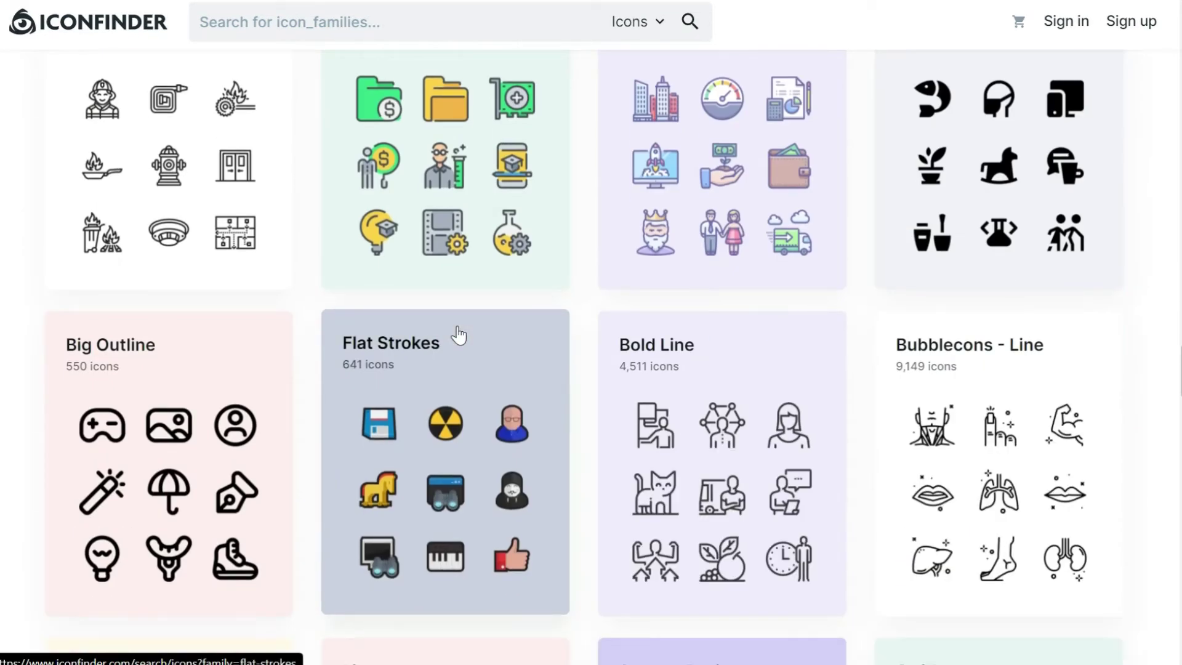
{"action": "scroll", "coordinate": [459, 336], "scroll_direction": "down", "scroll_amount": 20}
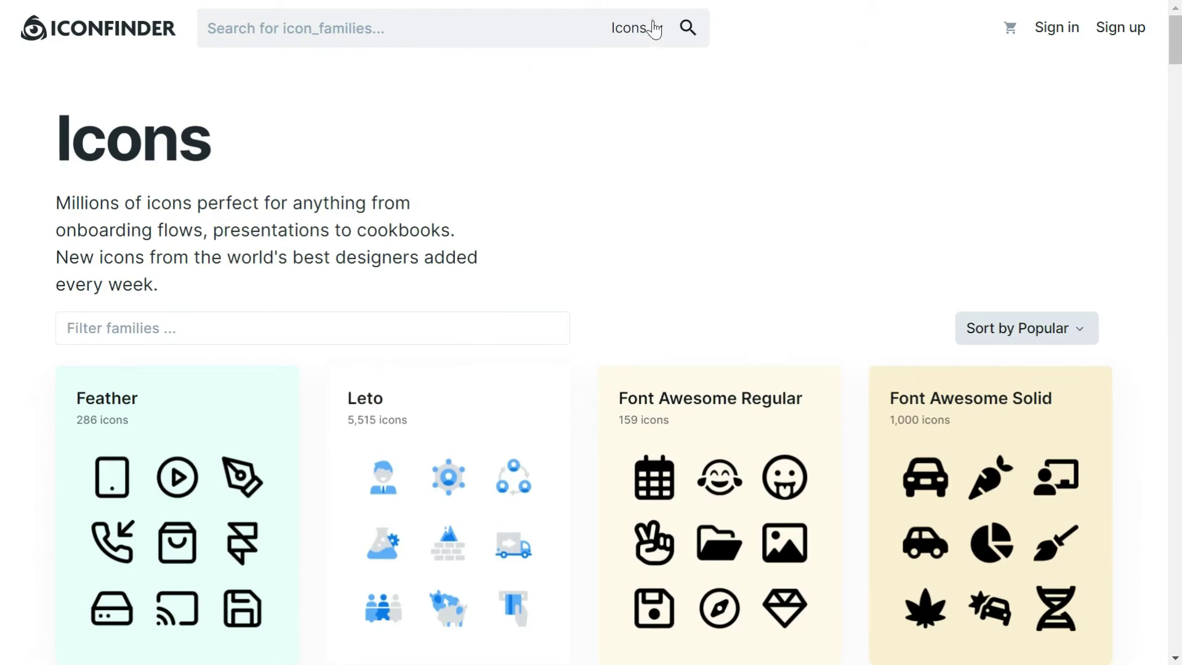
Switch the Iconfinder search to Illustrations and browse the roughly 610 free results.
{"action": "left_click", "coordinate": [654, 29]}
{"action": "left_click", "coordinate": [616, 119]}
{"action": "left_click", "coordinate": [688, 29]}
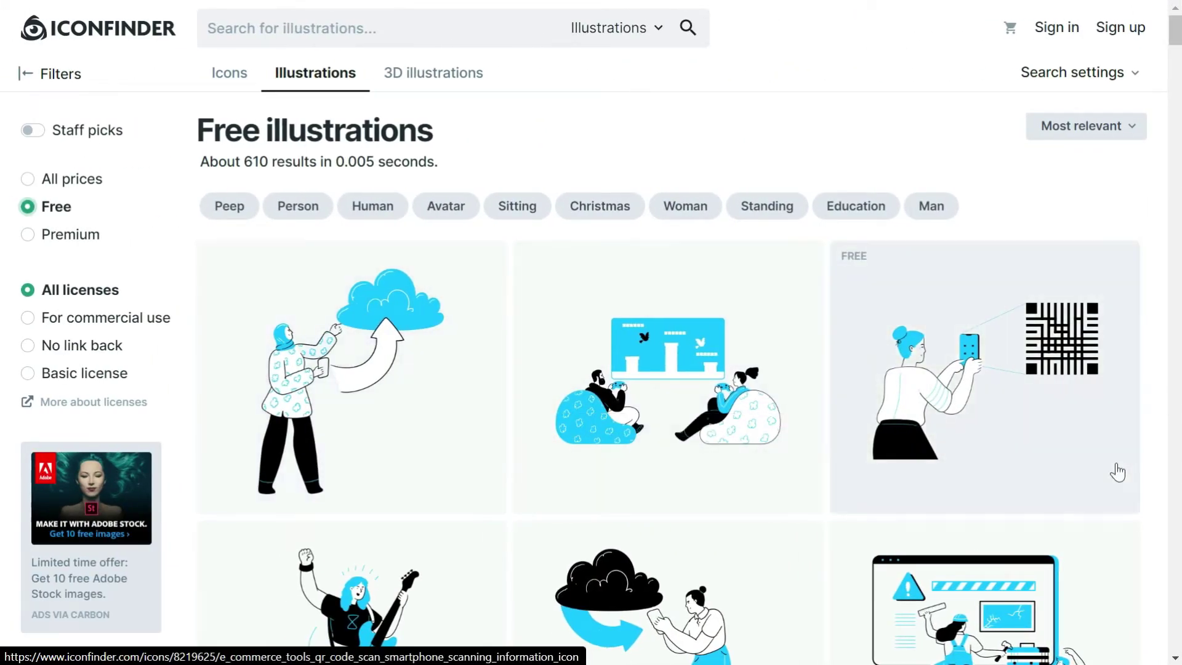
{"action": "scroll", "coordinate": [1116, 471], "scroll_direction": "down", "scroll_amount": 5}
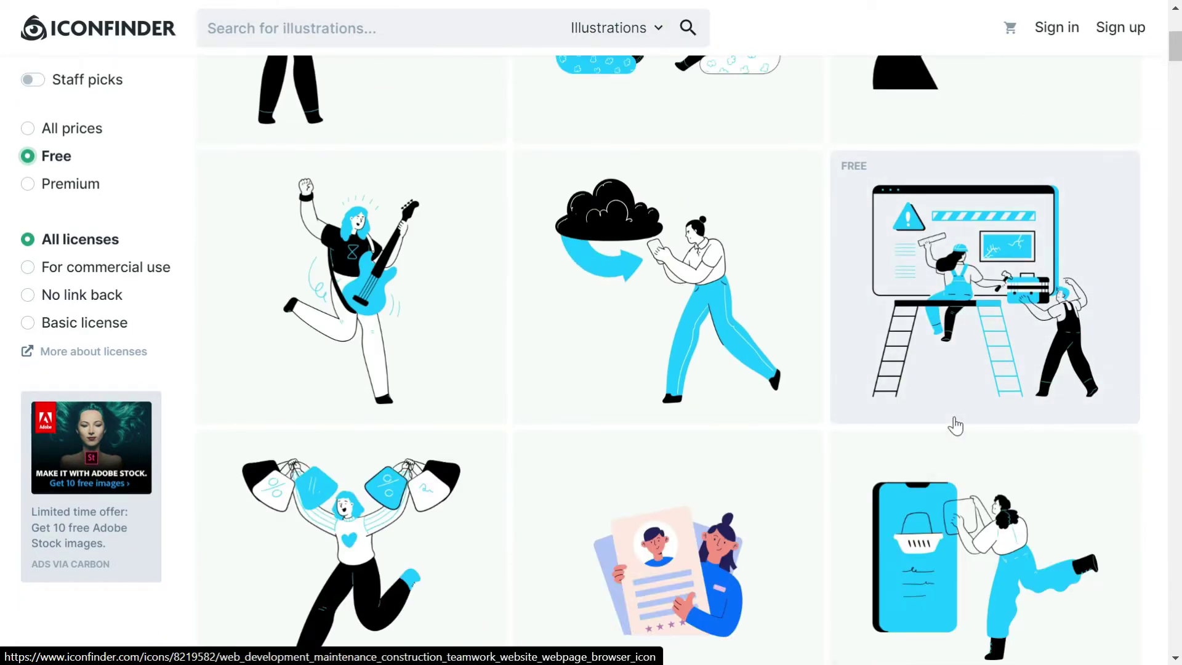
{"action": "scroll", "coordinate": [955, 425], "scroll_direction": "up", "scroll_amount": 5}
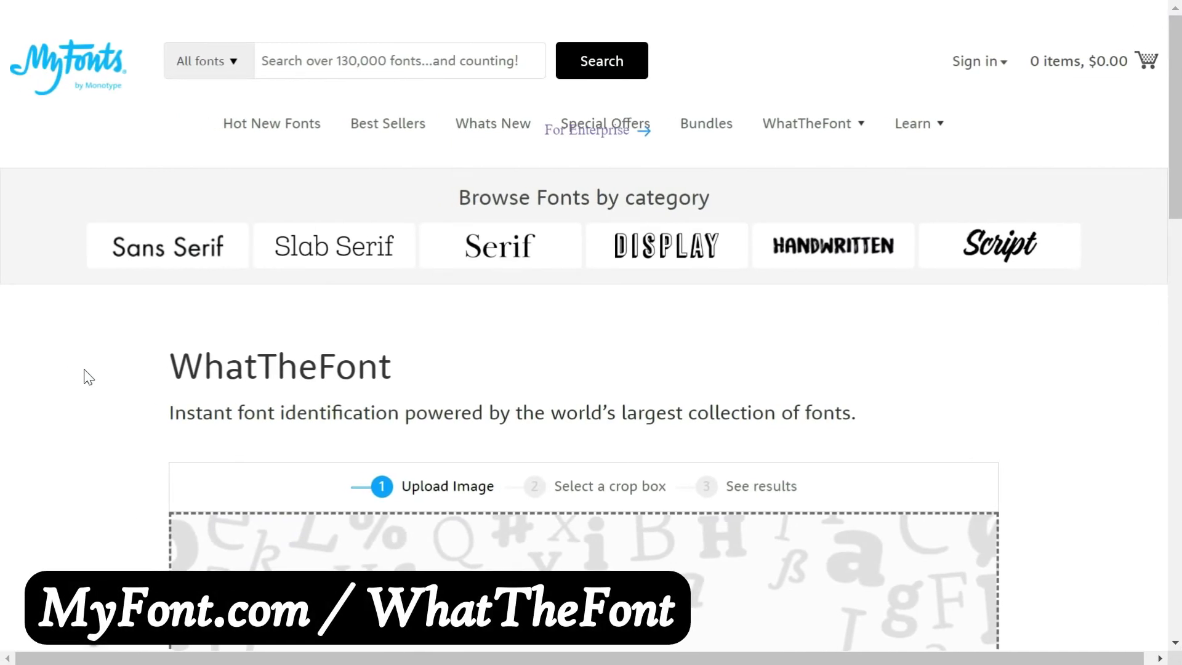
Scroll down to the WhatTheFont upload box and show the page full screen with F11.
{"action": "scroll", "coordinate": [61, 385], "scroll_direction": "down", "scroll_amount": 3}
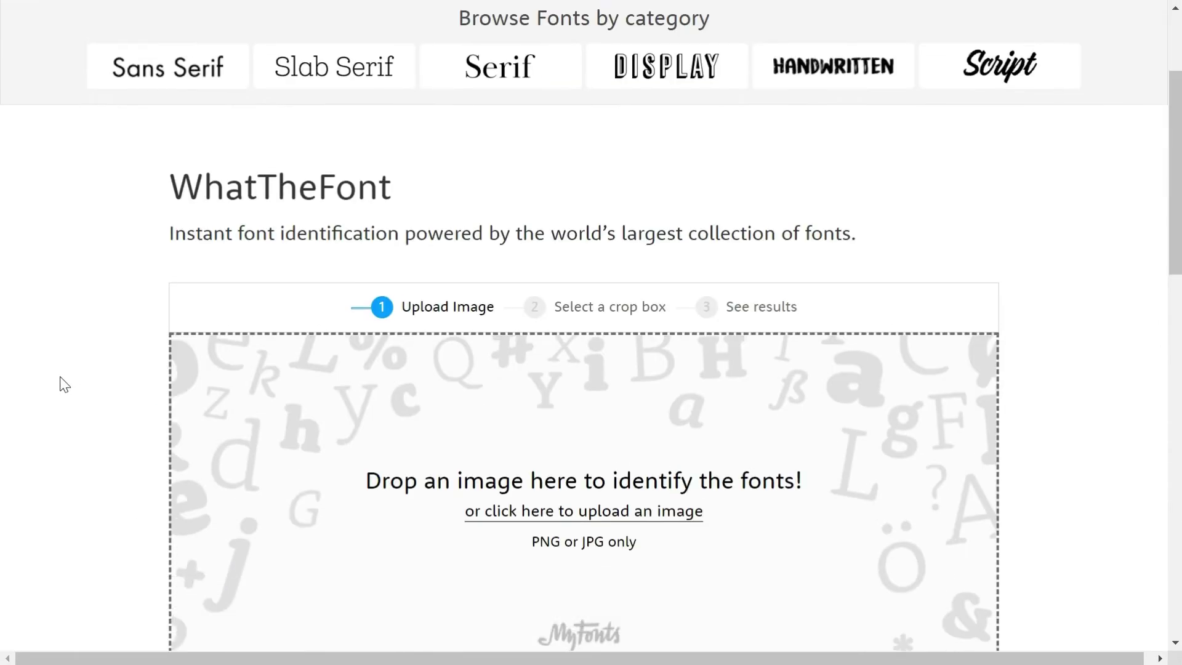
{"action": "scroll", "coordinate": [62, 386], "scroll_direction": "up", "scroll_amount": 3}
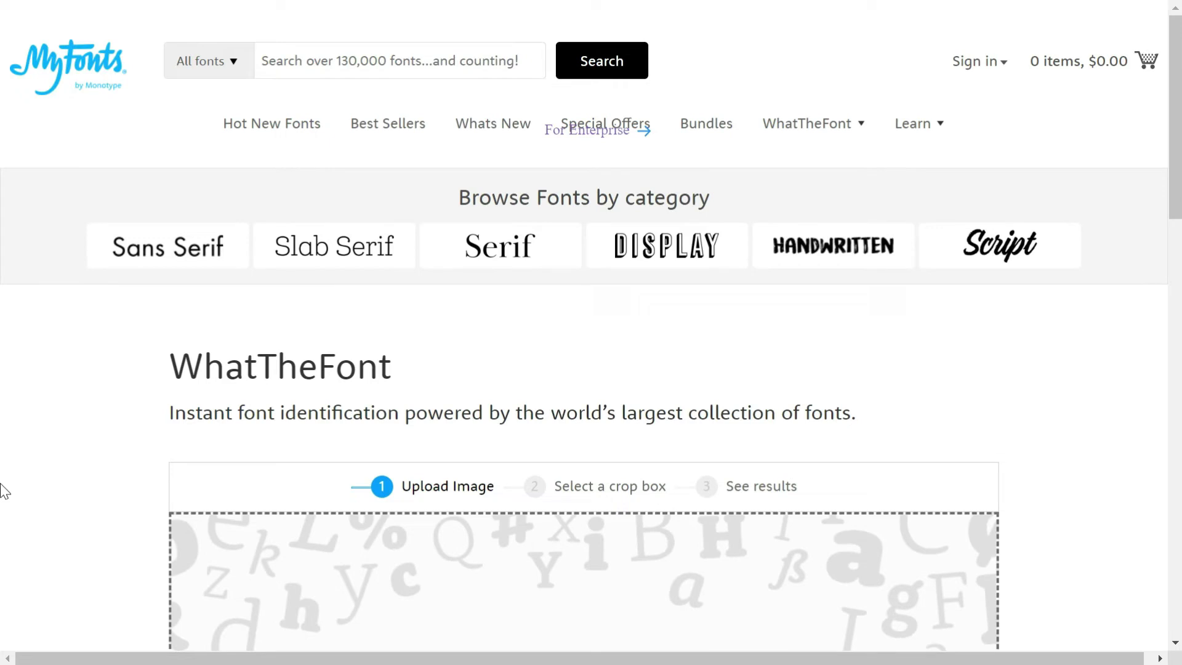
{"action": "scroll", "coordinate": [3, 491], "scroll_direction": "down", "scroll_amount": 5}
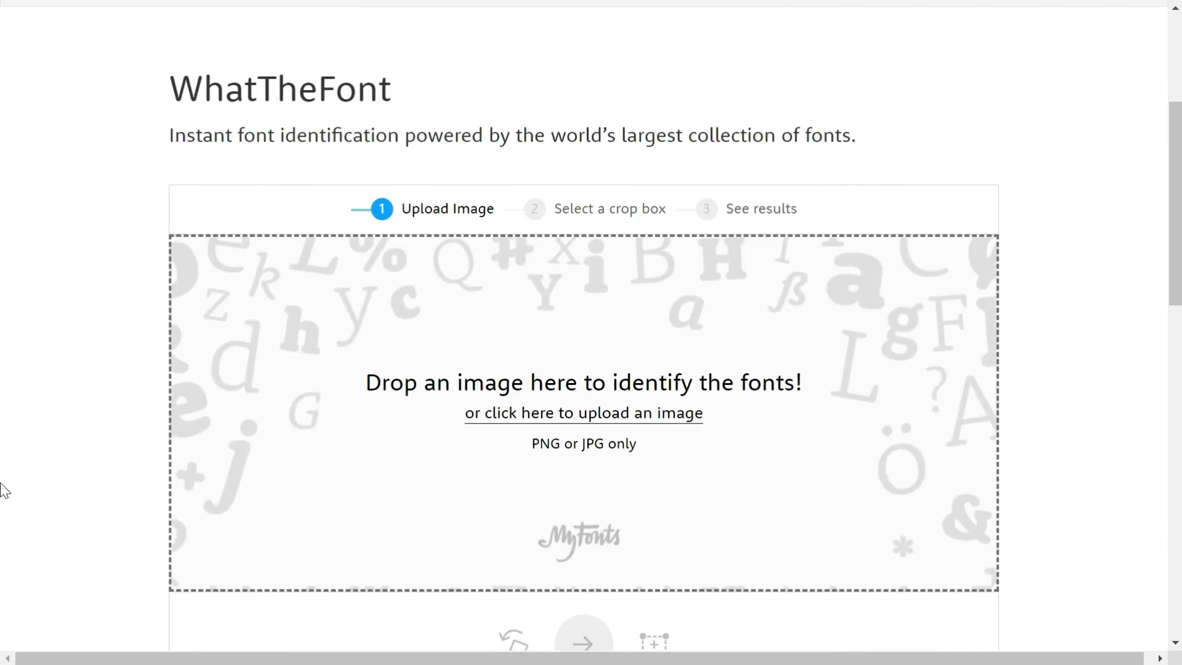
{"action": "scroll", "coordinate": [3, 491], "scroll_direction": "up", "scroll_amount": 5}
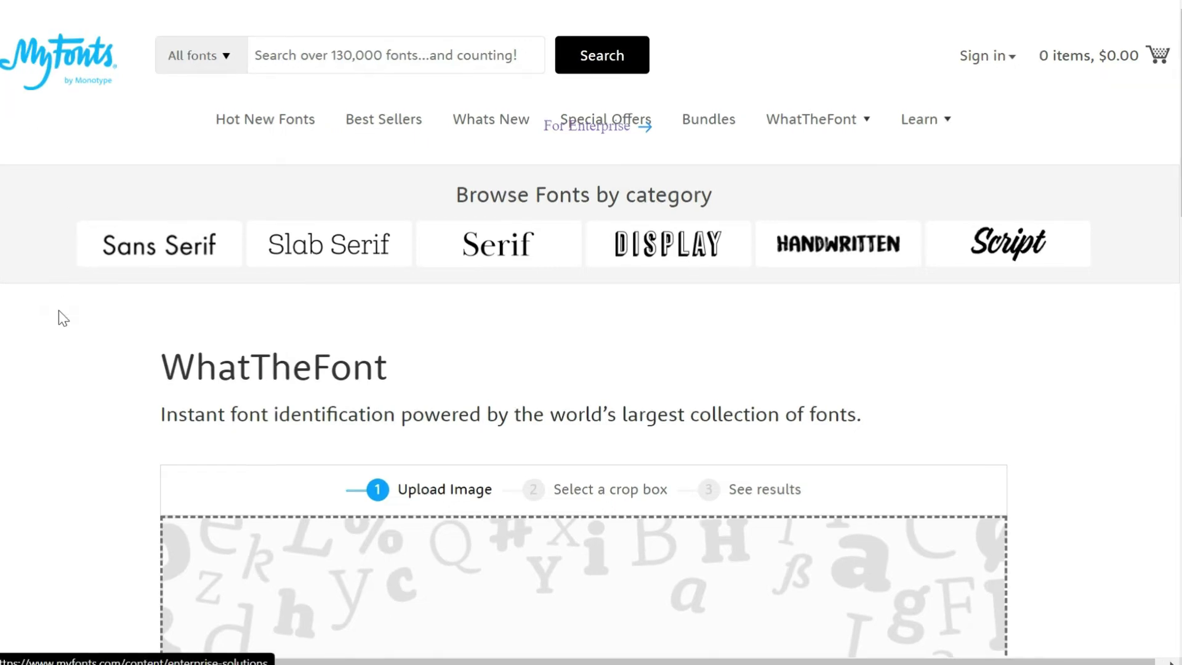
{"action": "scroll", "coordinate": [60, 319], "scroll_direction": "down", "scroll_amount": 2}
{"action": "scroll", "coordinate": [383, 367], "scroll_direction": "down", "scroll_amount": 2}
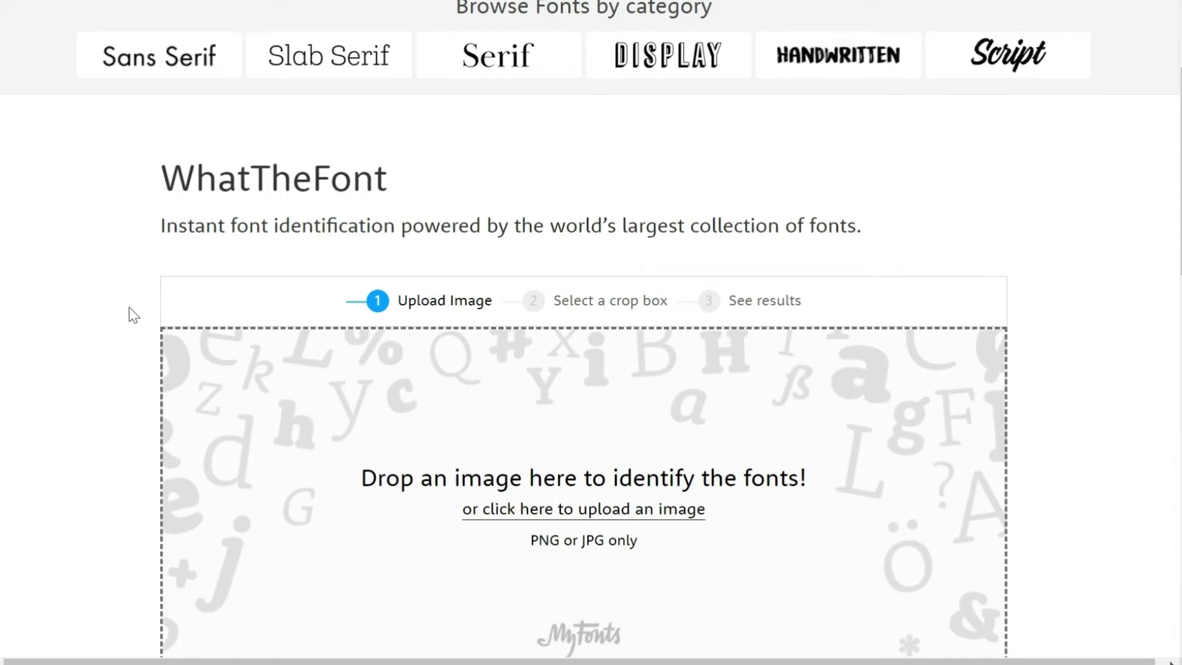
{"action": "scroll", "coordinate": [159, 307], "scroll_direction": "down", "scroll_amount": 2}
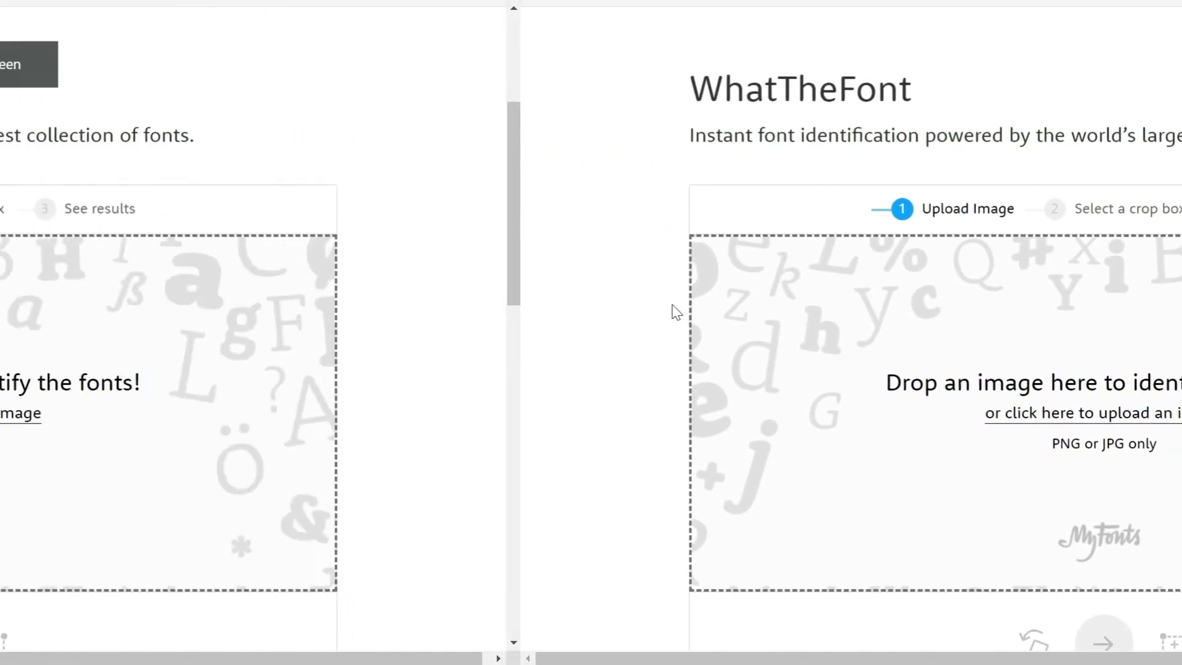
{"action": "key", "text": "F11"}
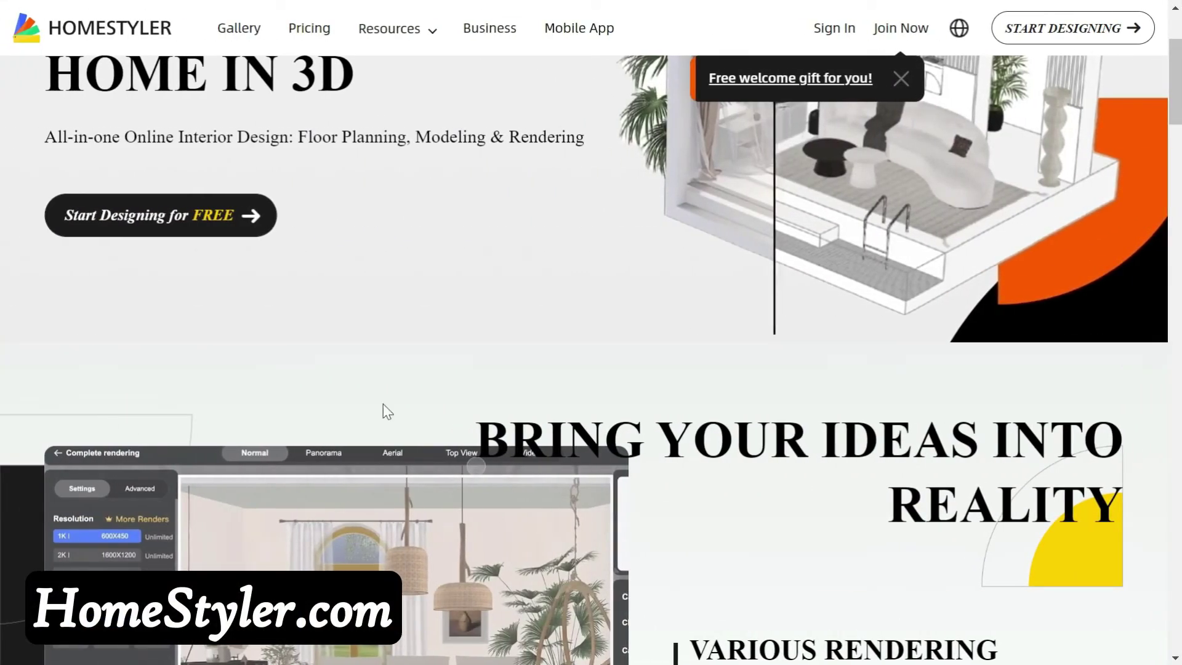
{"action": "scroll", "coordinate": [333, 317], "scroll_direction": "down", "scroll_amount": 3}
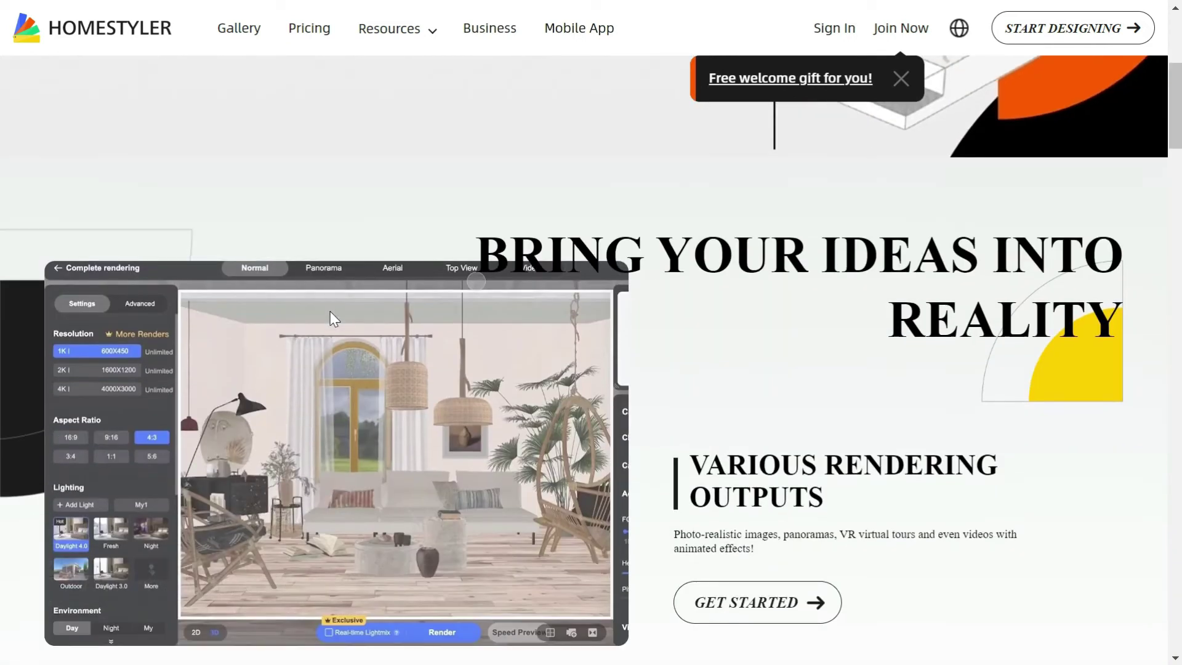
{"action": "scroll", "coordinate": [330, 312], "scroll_direction": "up", "scroll_amount": 3}
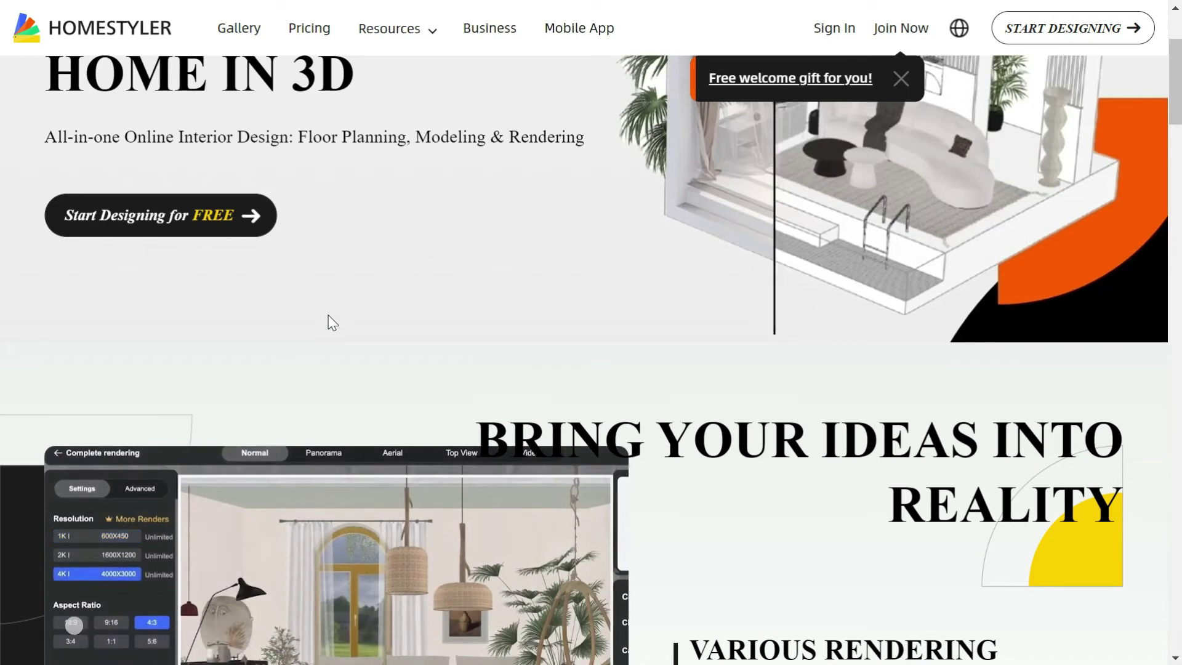
{"action": "scroll", "coordinate": [332, 321], "scroll_direction": "down", "scroll_amount": 4}
{"action": "scroll", "coordinate": [859, 448], "scroll_direction": "up", "scroll_amount": 6}
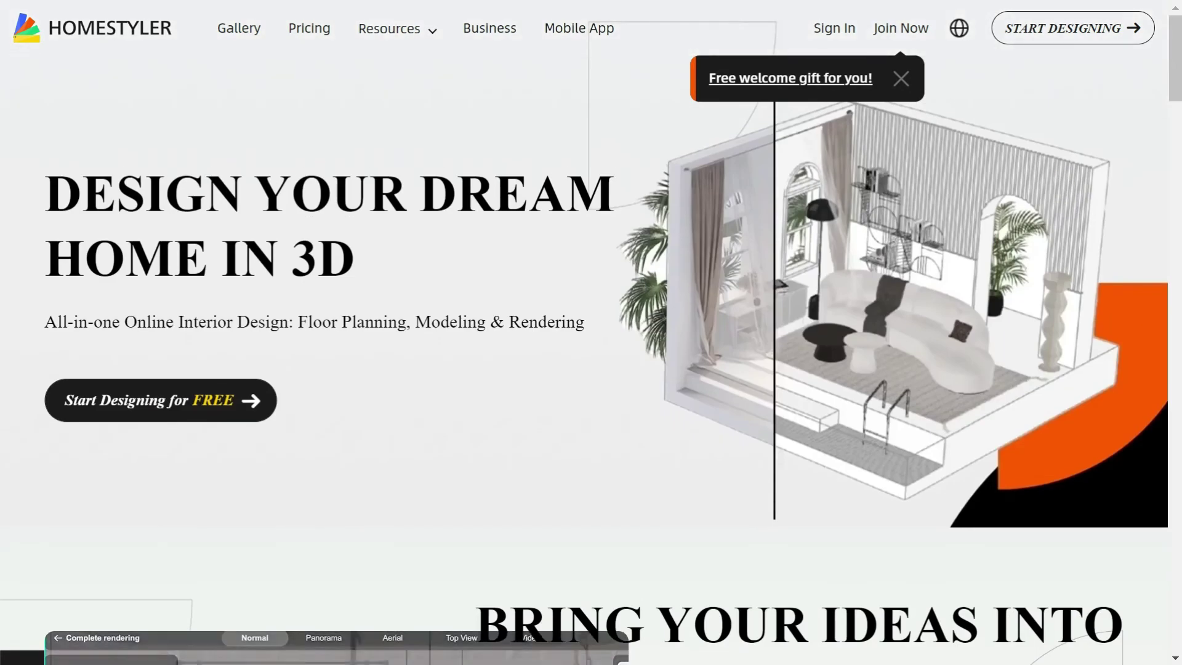
{"action": "scroll", "coordinate": [860, 448], "scroll_direction": "down", "scroll_amount": 6}
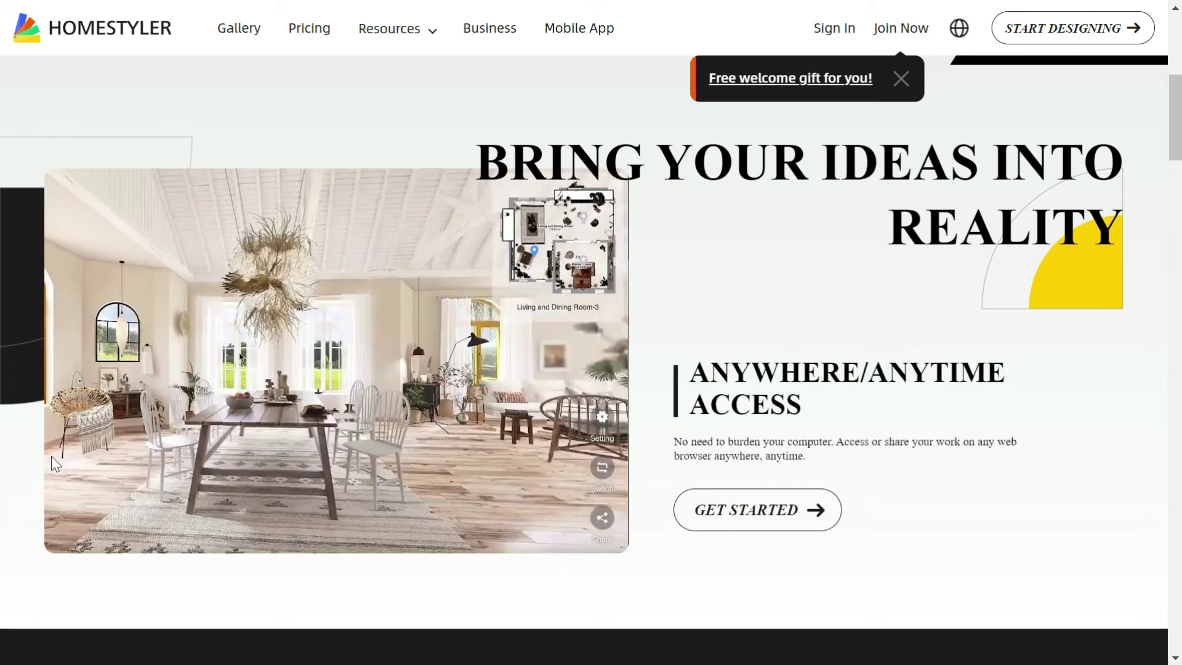
{"action": "scroll", "coordinate": [50, 457], "scroll_direction": "up", "scroll_amount": 8}
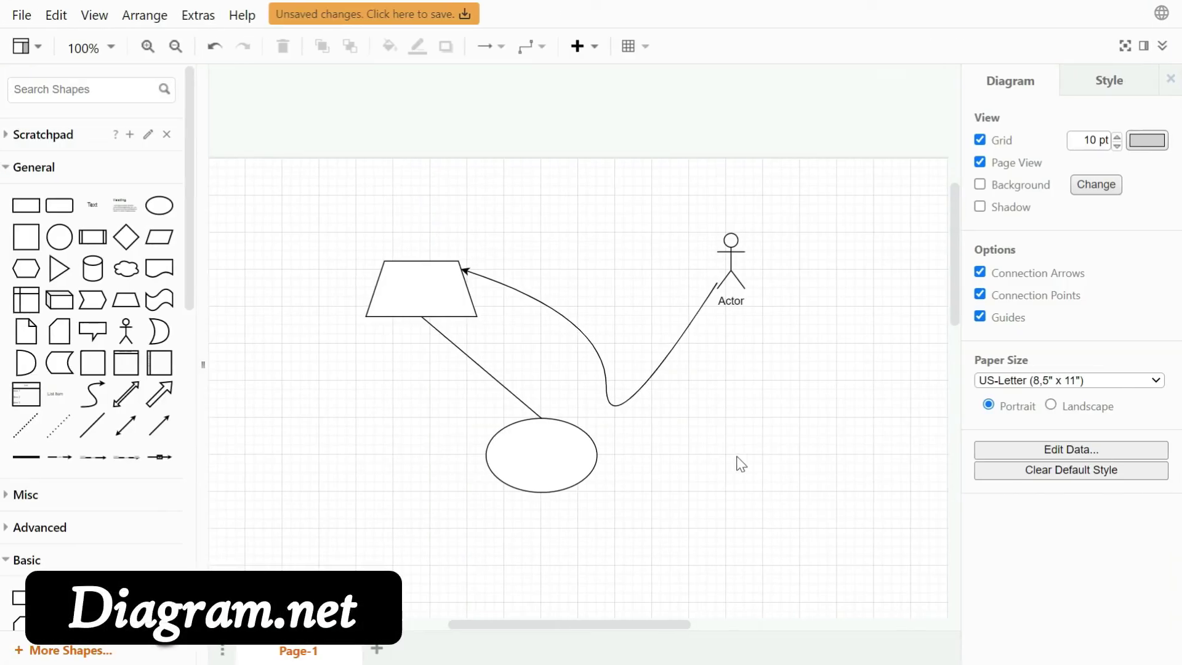
Expand the Flowchart and Entity Relation shape collections, then toggle the Grid off and back on.
{"action": "scroll", "coordinate": [736, 462], "scroll_direction": "down", "scroll_amount": 5}
{"action": "scroll", "coordinate": [742, 443], "scroll_direction": "up", "scroll_amount": 3}
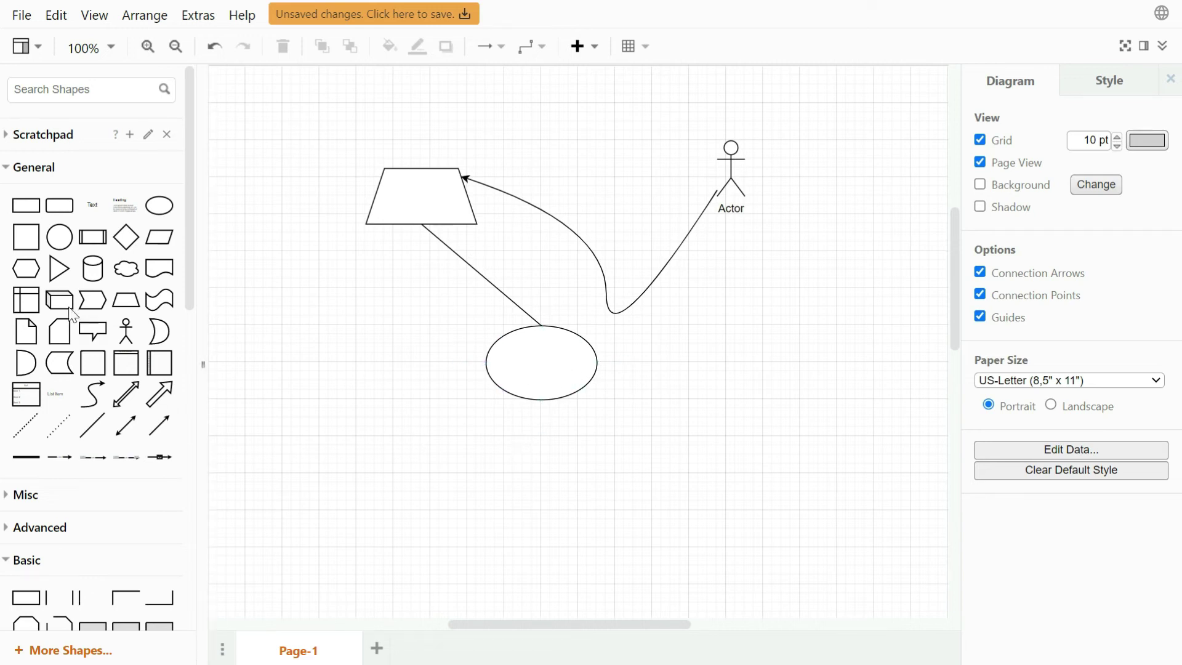
{"action": "scroll", "coordinate": [15, 378], "scroll_direction": "down", "scroll_amount": 6}
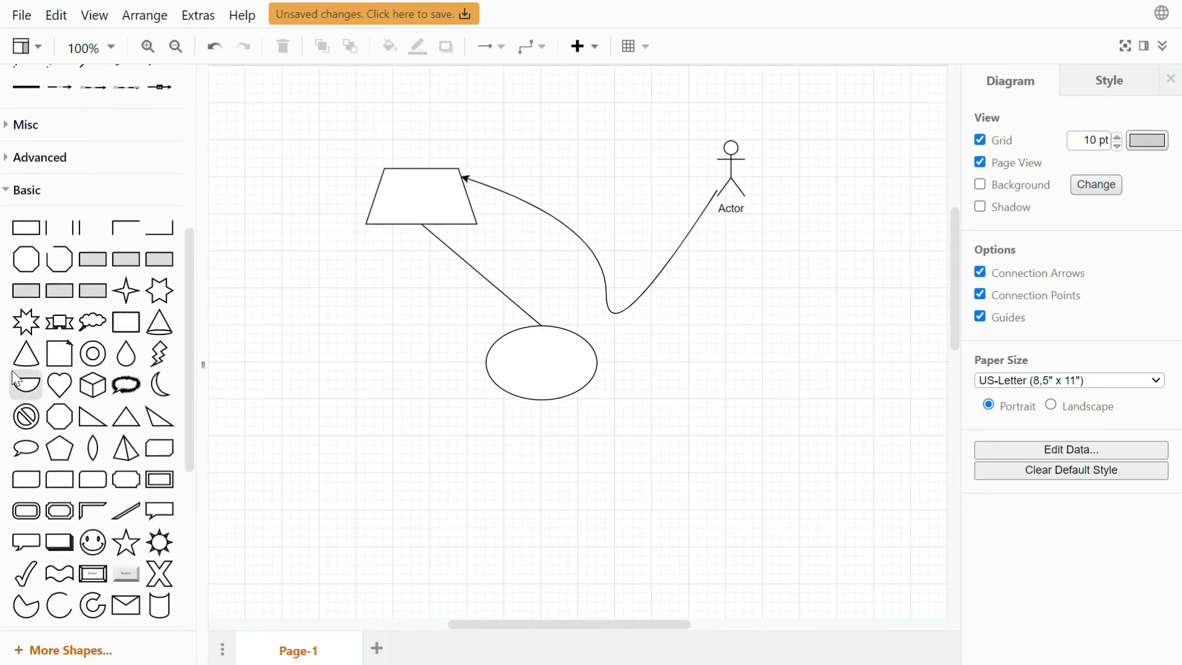
{"action": "scroll", "coordinate": [3, 378], "scroll_direction": "down", "scroll_amount": 6}
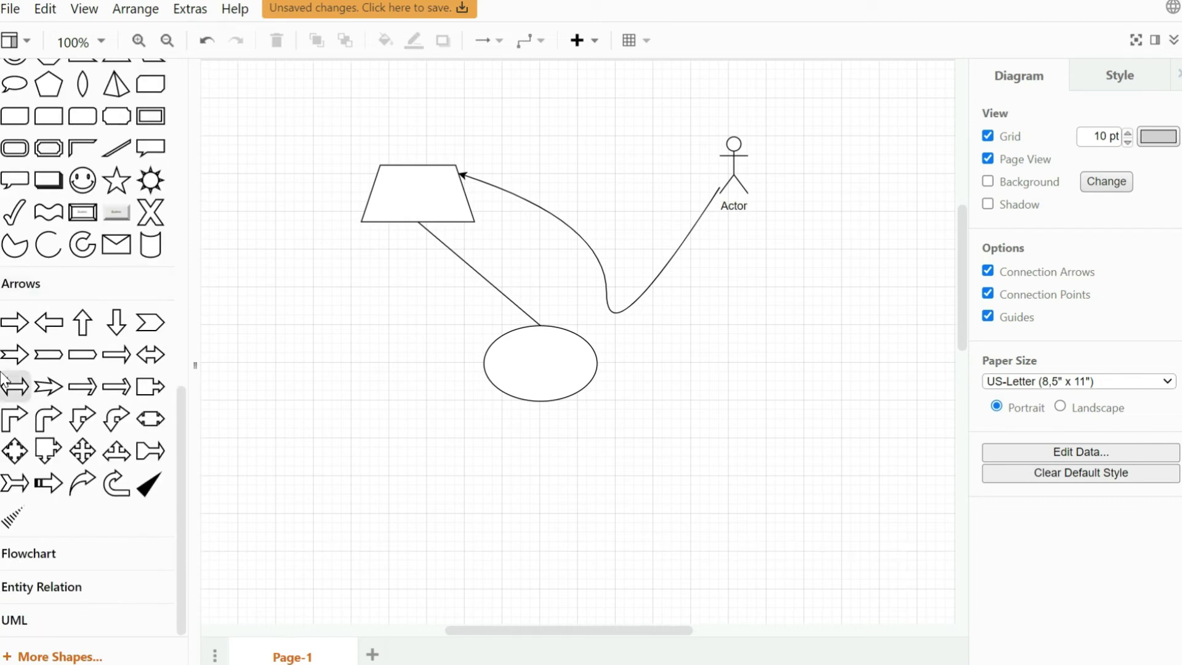
{"action": "left_click", "coordinate": [9, 549]}
{"action": "scroll", "coordinate": [25, 443], "scroll_direction": "down", "scroll_amount": 4}
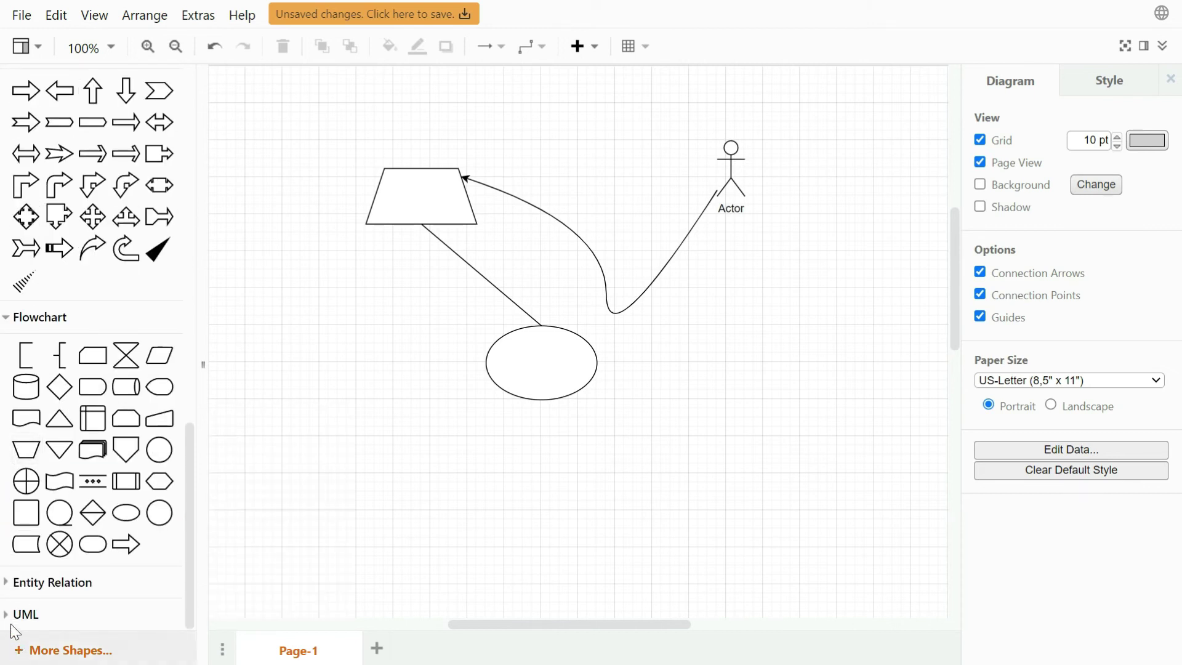
{"action": "left_click", "coordinate": [13, 582]}
{"action": "scroll", "coordinate": [14, 444], "scroll_direction": "down", "scroll_amount": 5}
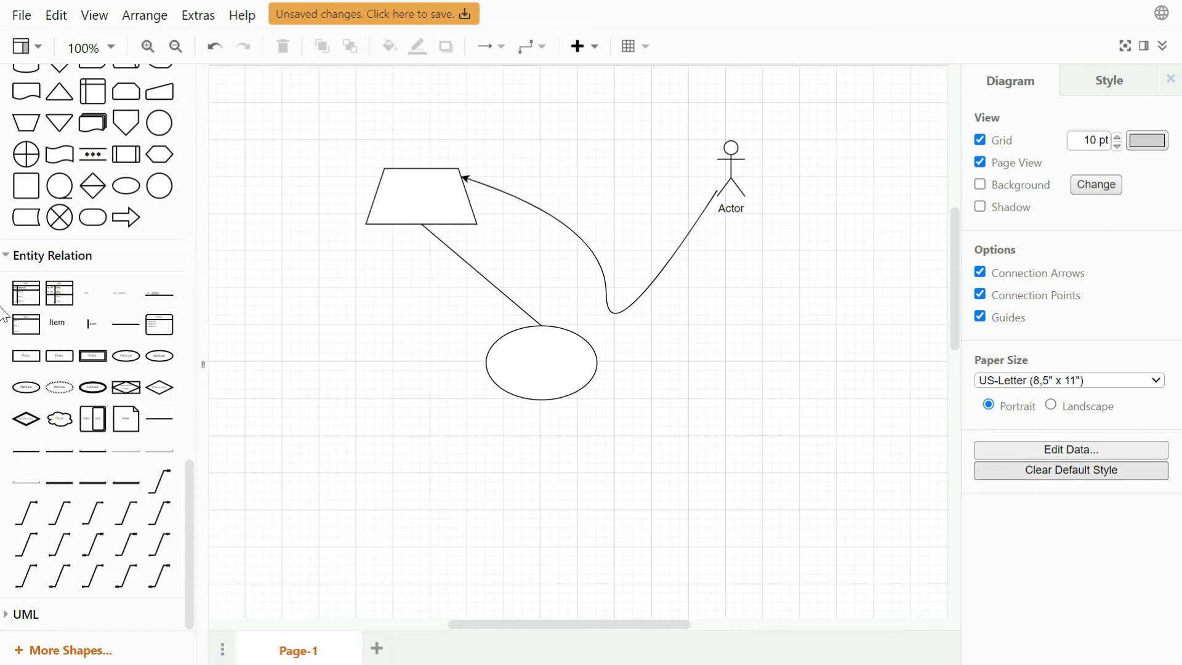
{"action": "left_click", "coordinate": [981, 142]}
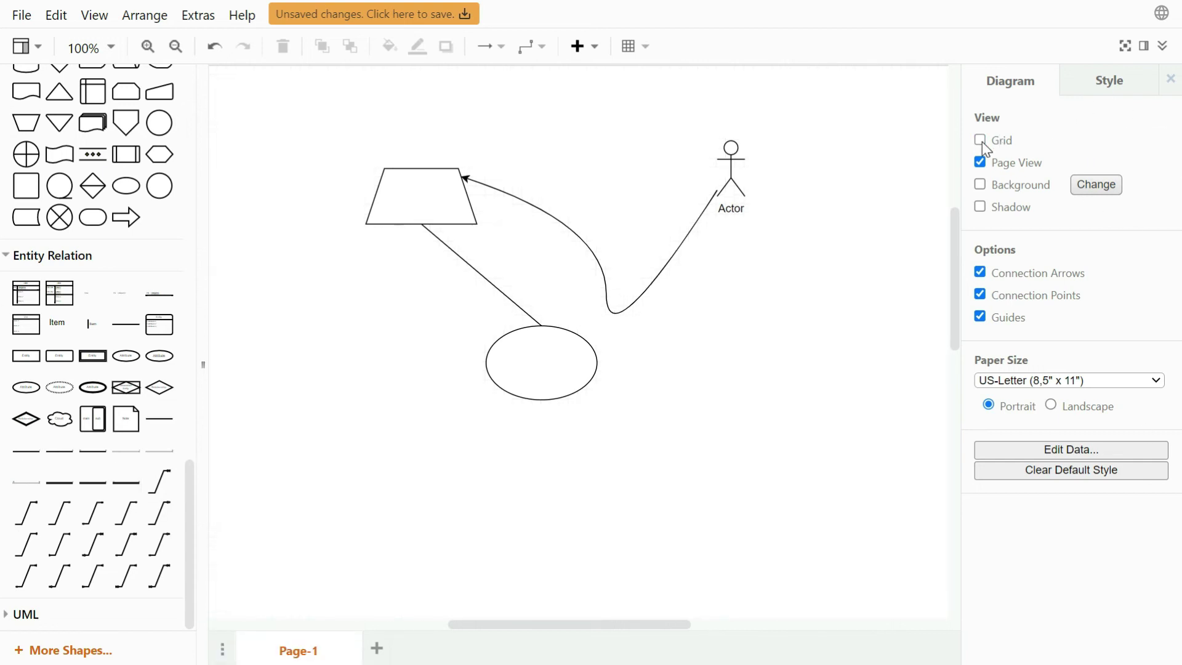
{"action": "left_click", "coordinate": [982, 142]}
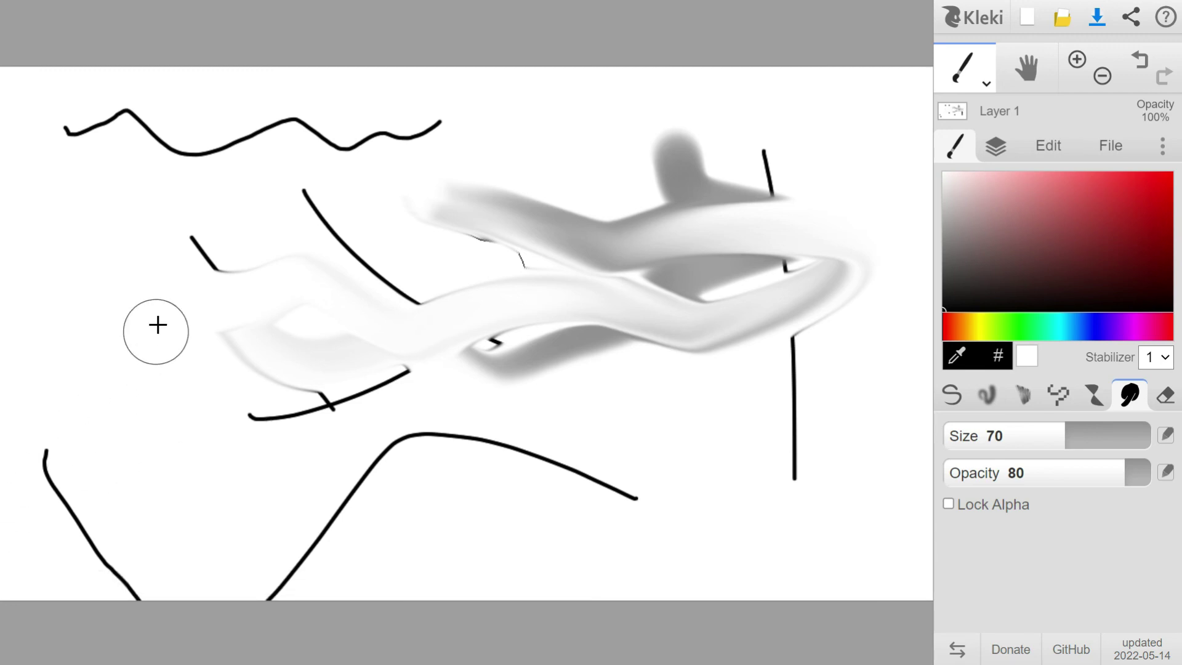
Smear the top wavy line, lower curves, upper curve and right vertical line into grey streaks.
{"action": "mouse_move", "coordinate": [181, 158]}
{"action": "left_mouse_down"}
{"action": "mouse_move", "coordinate": [154, 125]}
{"action": "mouse_move", "coordinate": [264, 117]}
{"action": "mouse_move", "coordinate": [296, 132]}
{"action": "mouse_move", "coordinate": [96, 124]}
{"action": "mouse_move", "coordinate": [53, 172]}
{"action": "left_mouse_up"}
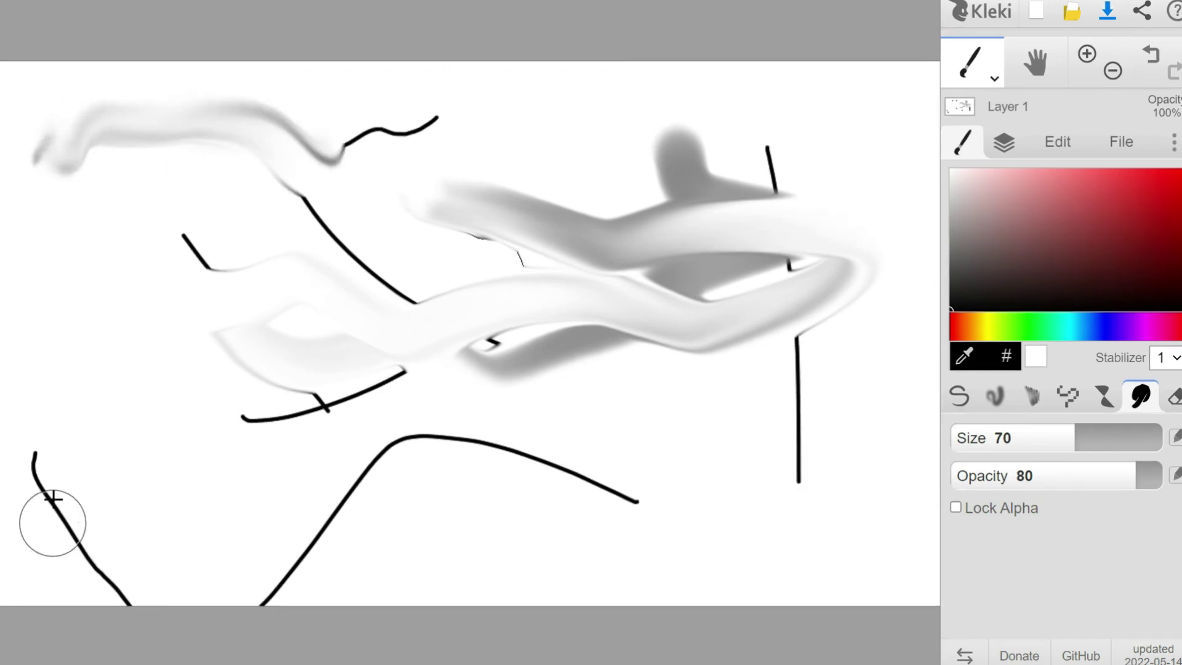
{"action": "mouse_move", "coordinate": [55, 486]}
{"action": "left_mouse_down"}
{"action": "mouse_move", "coordinate": [292, 421]}
{"action": "mouse_move", "coordinate": [394, 366]}
{"action": "mouse_move", "coordinate": [662, 465]}
{"action": "mouse_move", "coordinate": [715, 524]}
{"action": "left_mouse_up"}
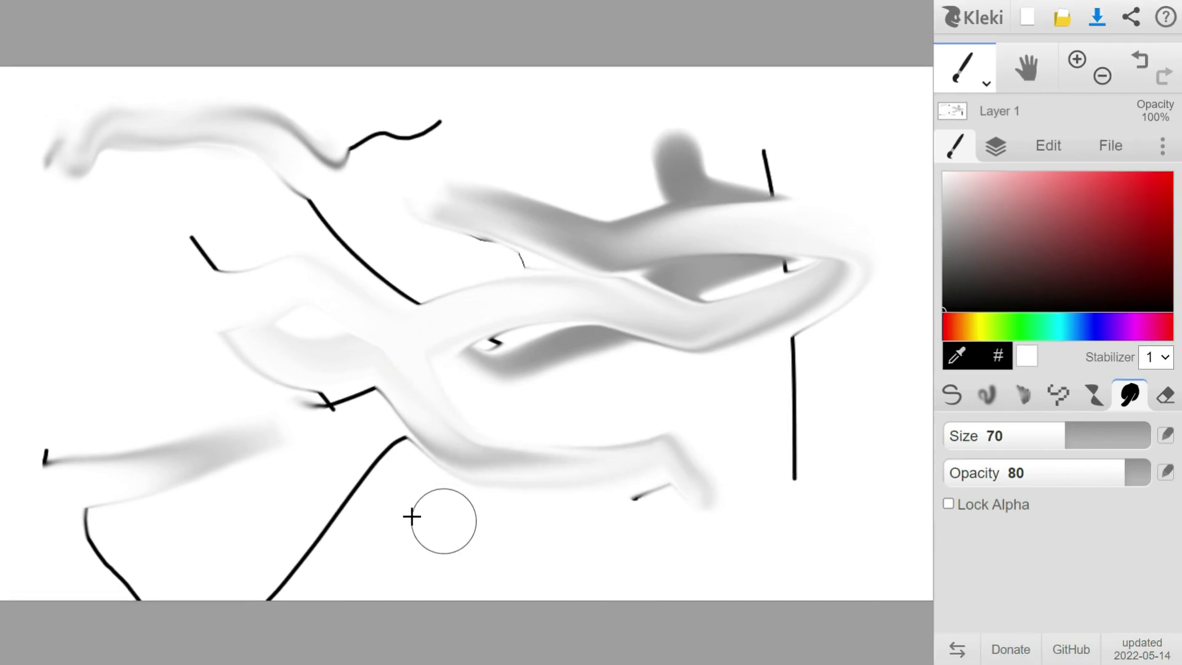
{"action": "left_click_drag", "start_coordinate": [412, 516], "coordinate": [234, 412]}
{"action": "mouse_move", "coordinate": [308, 242]}
{"action": "left_mouse_down"}
{"action": "mouse_move", "coordinate": [353, 237]}
{"action": "mouse_move", "coordinate": [607, 143]}
{"action": "mouse_move", "coordinate": [823, 137]}
{"action": "left_mouse_up"}
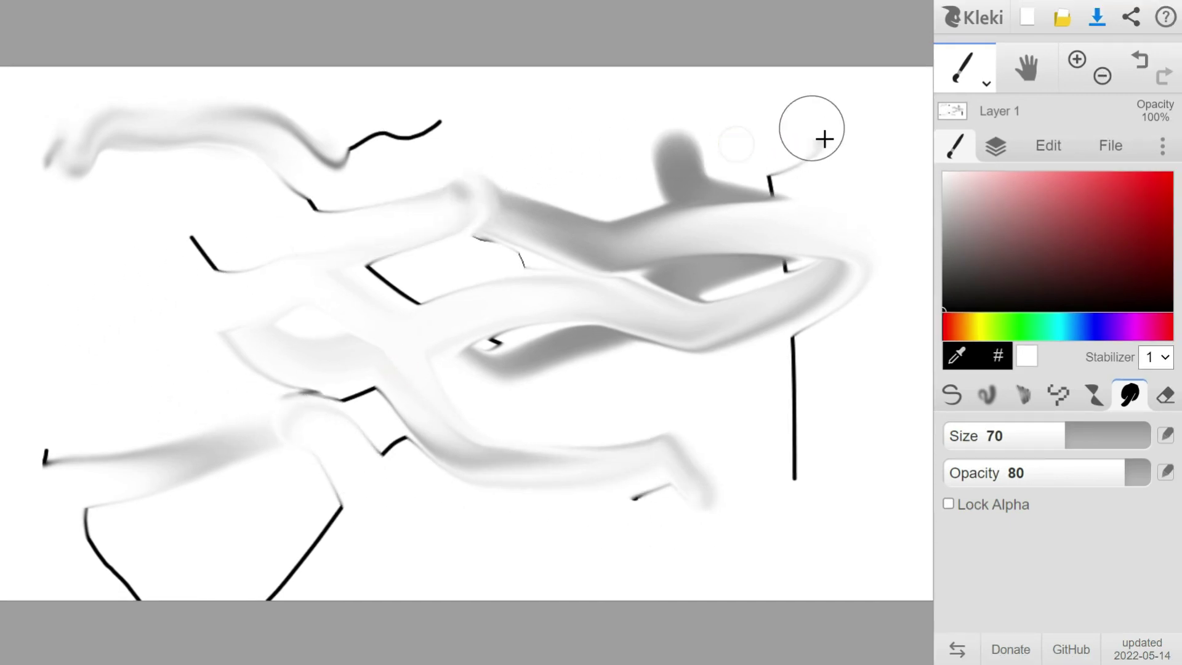
{"action": "mouse_move", "coordinate": [725, 529]}
{"action": "left_mouse_down"}
{"action": "mouse_move", "coordinate": [870, 390]}
{"action": "mouse_move", "coordinate": [746, 407]}
{"action": "left_mouse_up"}
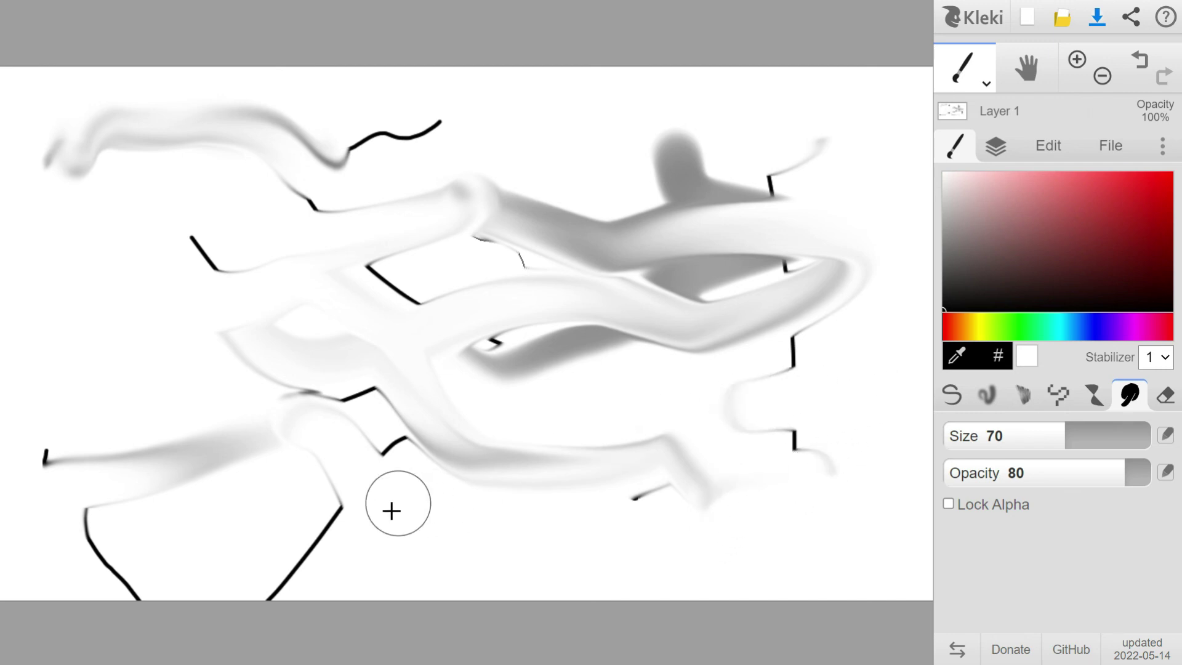